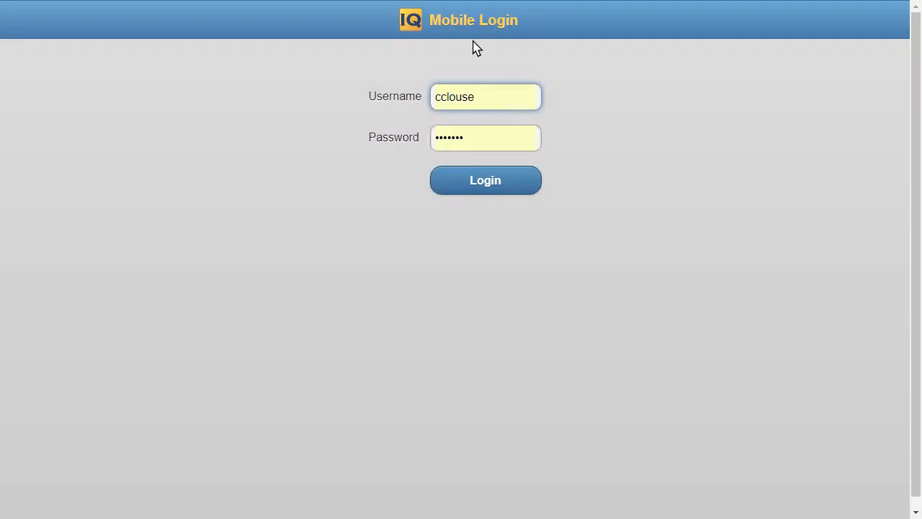
Log in to the mobile site and open the CCC Customer order for RDI 20 HM Canvas Stations
{"action": "left_click", "coordinate": [481, 188]}
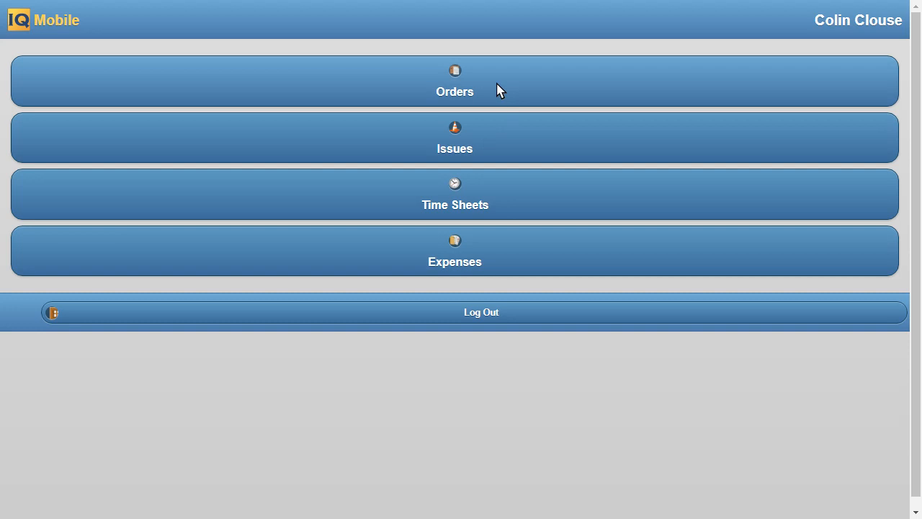
{"action": "left_click", "coordinate": [497, 85]}
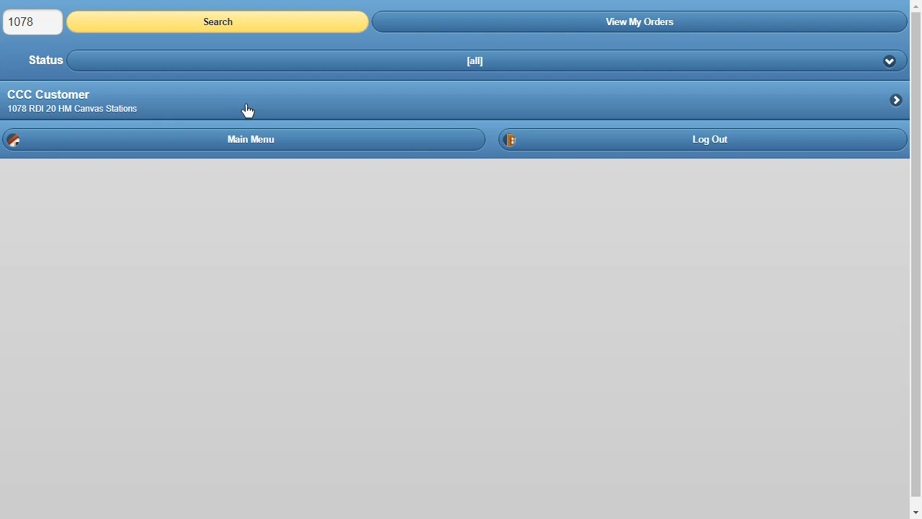
{"action": "left_click", "coordinate": [418, 110]}
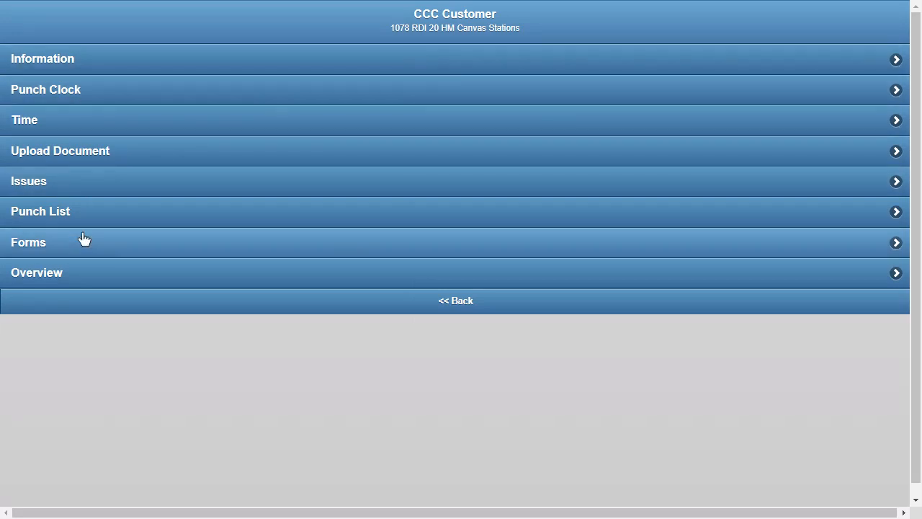
{"action": "left_click", "coordinate": [83, 272]}
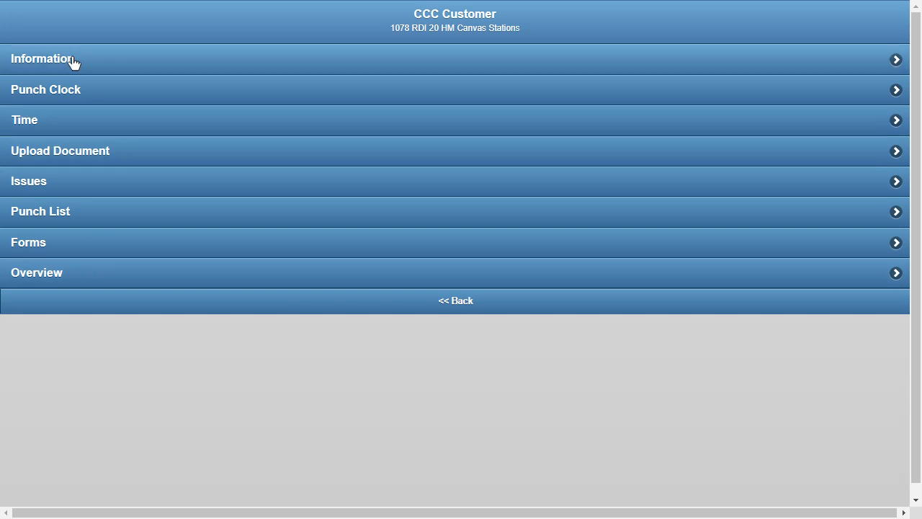
Examine the order's information page with its Summary, Customer Notes and Company Notes, and return to the order's menu
{"action": "left_click", "coordinate": [90, 60]}
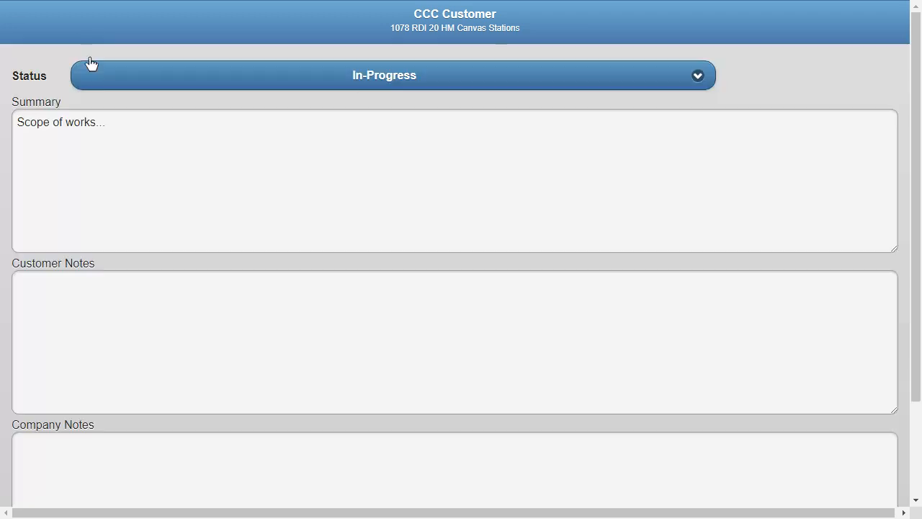
{"action": "triple_click", "coordinate": [60, 123]}
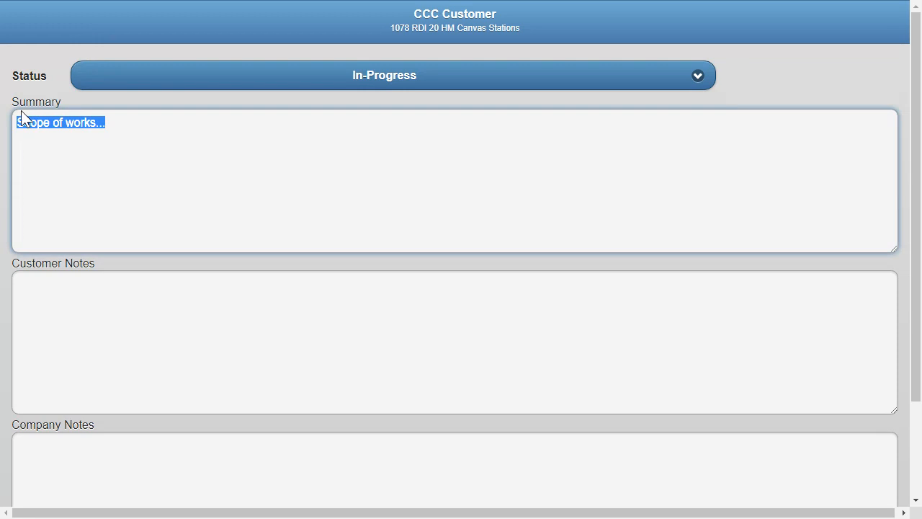
{"action": "left_click", "coordinate": [77, 292]}
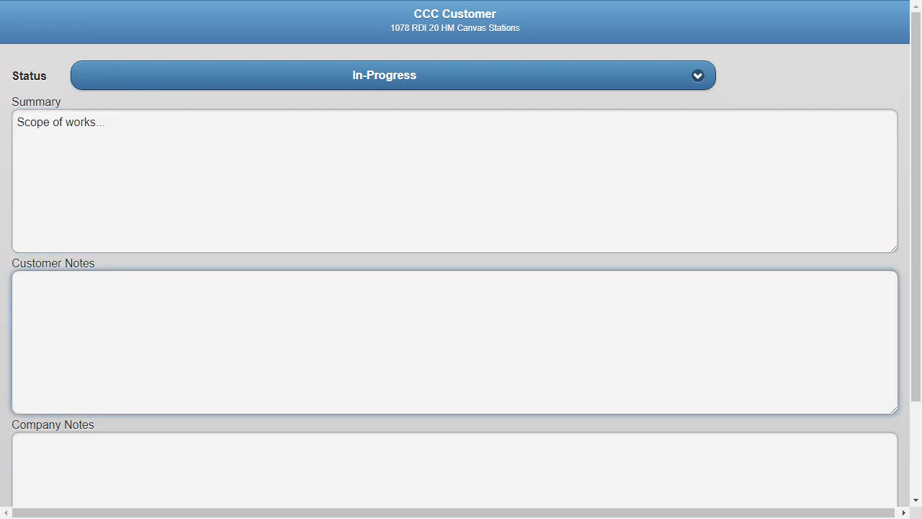
{"action": "left_click", "coordinate": [77, 454]}
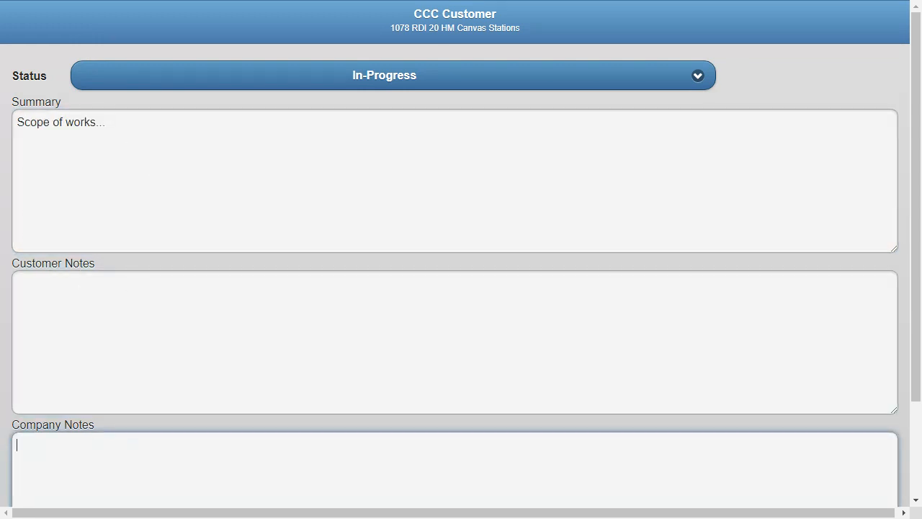
{"action": "left_click", "coordinate": [105, 316]}
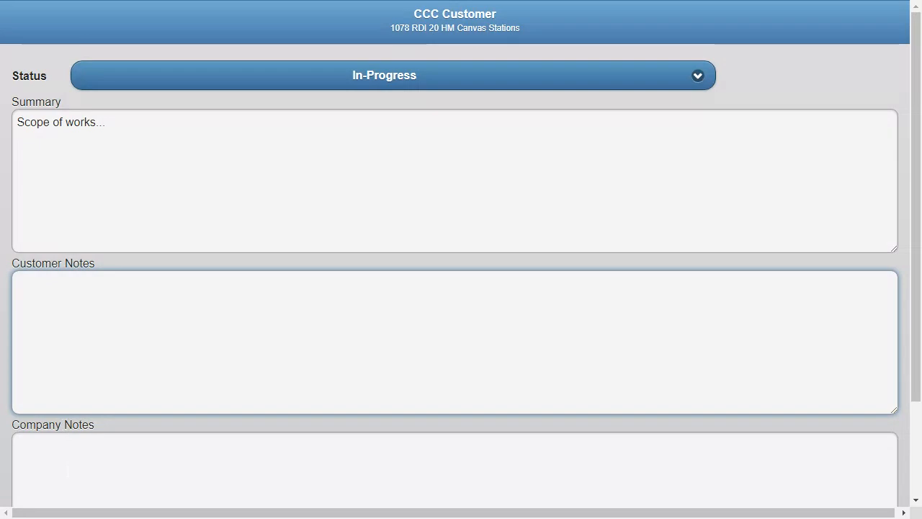
{"action": "left_click", "coordinate": [130, 421]}
{"action": "scroll", "coordinate": [430, 461], "scroll_direction": "down", "scroll_amount": 2}
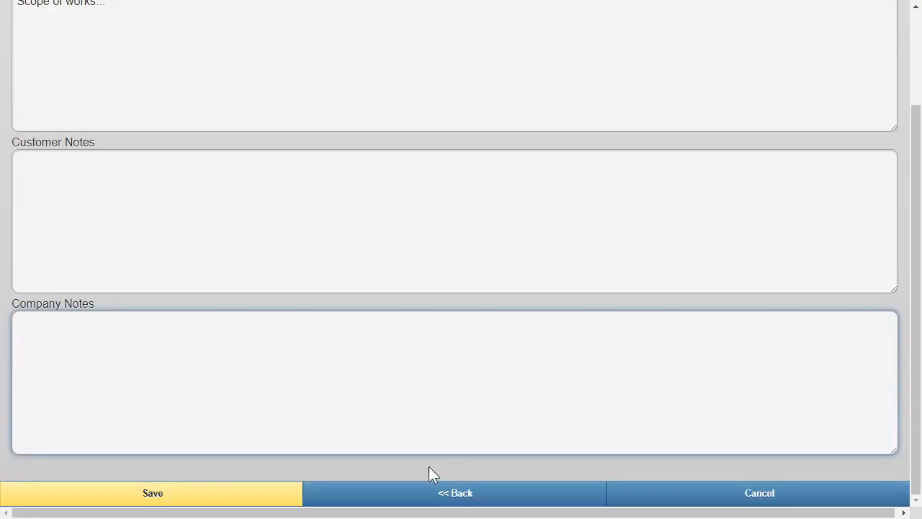
{"action": "left_click", "coordinate": [426, 498]}
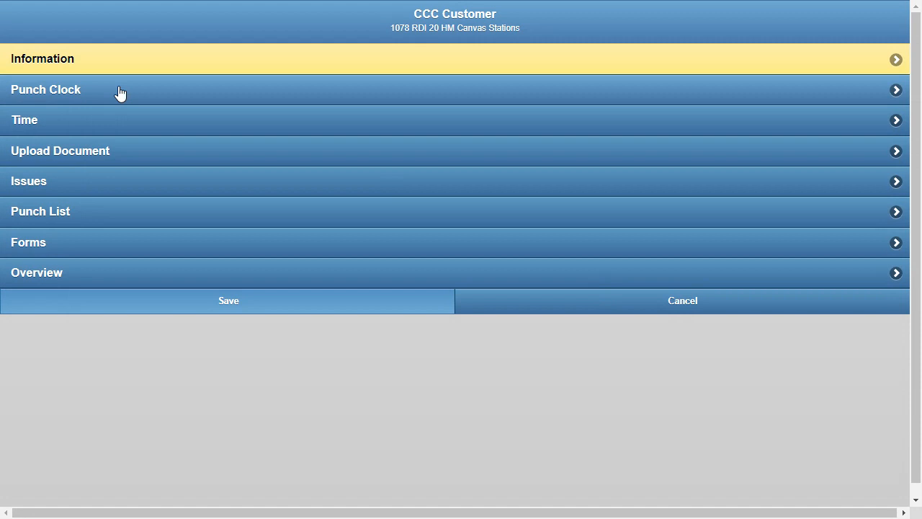
Open the order's punch clock and select every listed AAA Kansas Office employee except the last two
{"action": "left_click", "coordinate": [121, 92]}
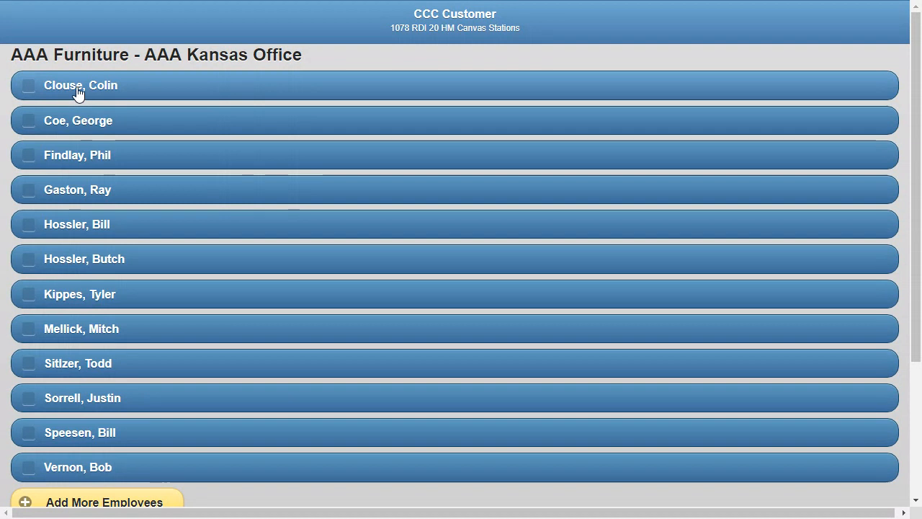
{"action": "left_click", "coordinate": [76, 93]}
{"action": "left_click", "coordinate": [81, 122]}
{"action": "left_click", "coordinate": [80, 157]}
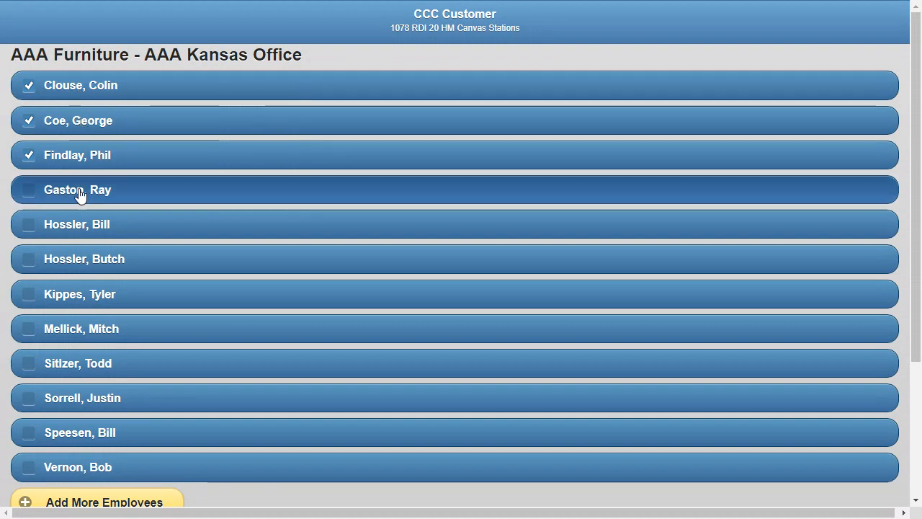
{"action": "left_click", "coordinate": [80, 191]}
{"action": "left_click", "coordinate": [81, 224]}
{"action": "left_click", "coordinate": [83, 258]}
{"action": "left_click", "coordinate": [84, 294]}
{"action": "left_click", "coordinate": [87, 330]}
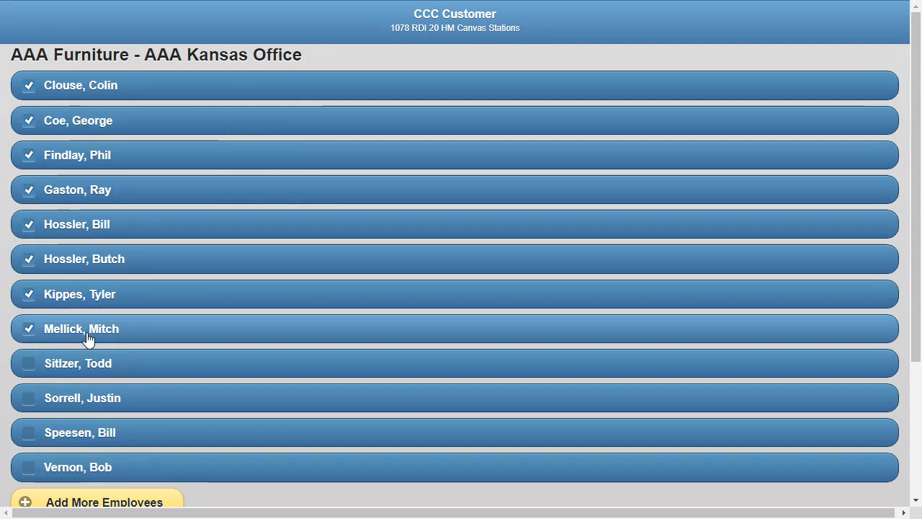
{"action": "left_click", "coordinate": [89, 368]}
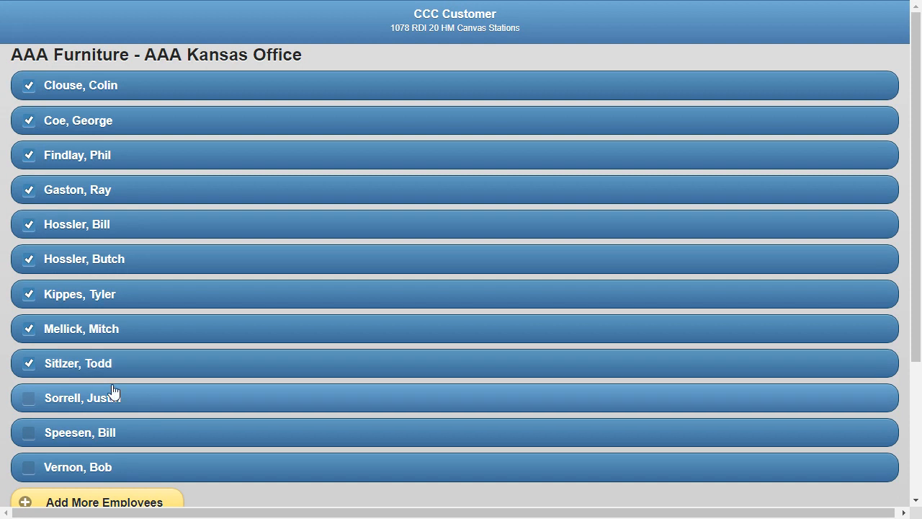
{"action": "left_click", "coordinate": [105, 402]}
{"action": "left_click", "coordinate": [99, 436]}
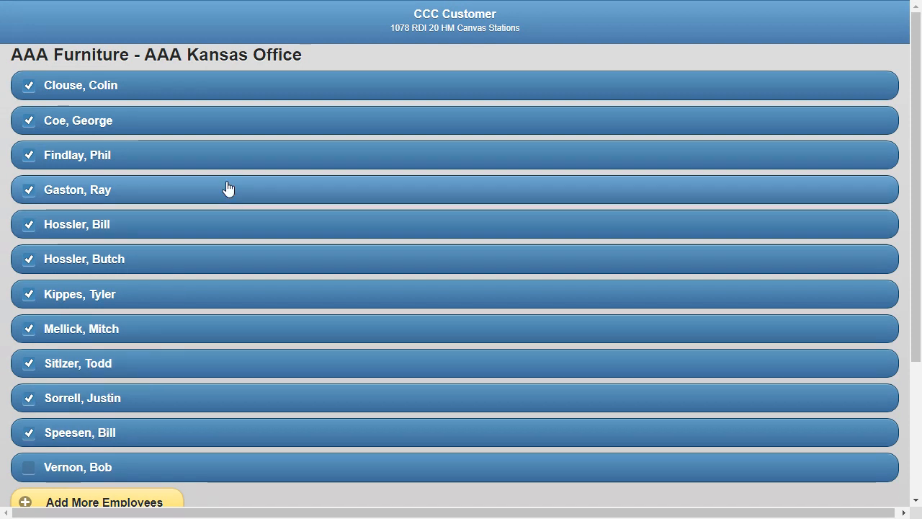
{"action": "left_click", "coordinate": [69, 435]}
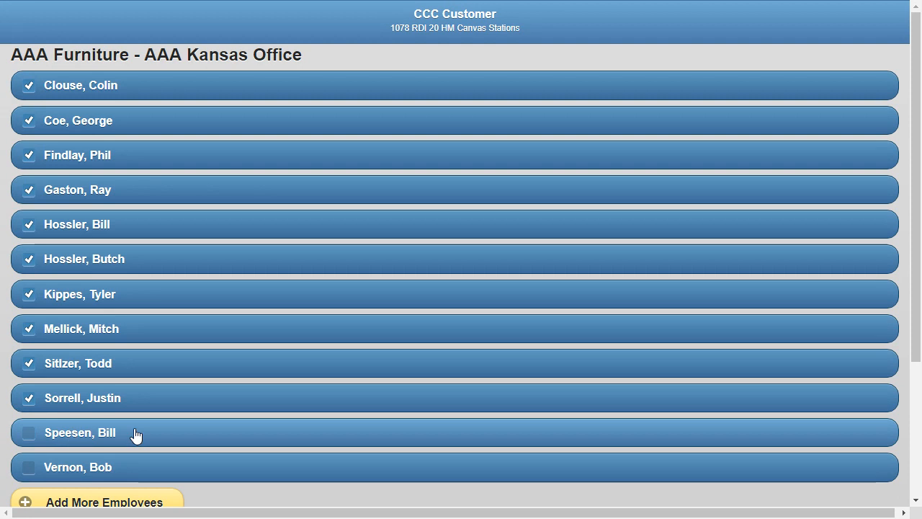
Add the fifth person from the additional AAA Kansas Office employees to the punch clock selection
{"action": "scroll", "coordinate": [119, 497], "scroll_direction": "down", "scroll_amount": 2}
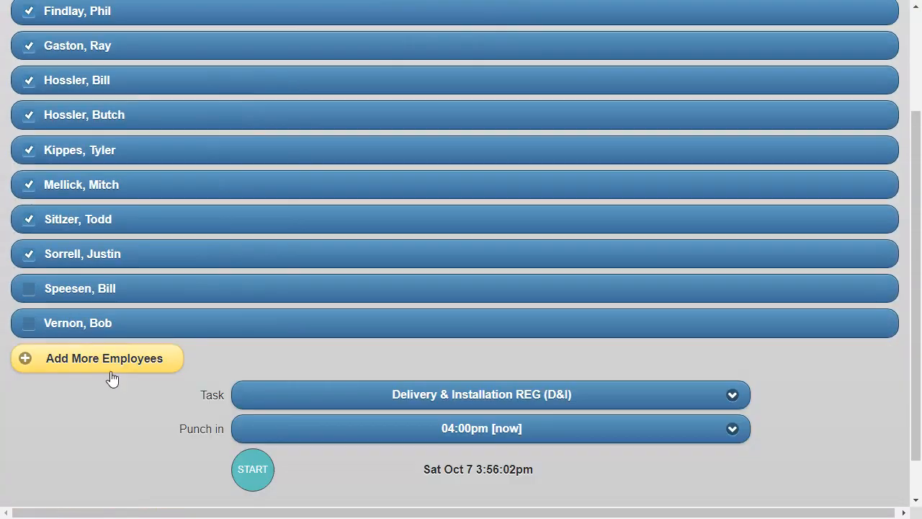
{"action": "left_click", "coordinate": [99, 360]}
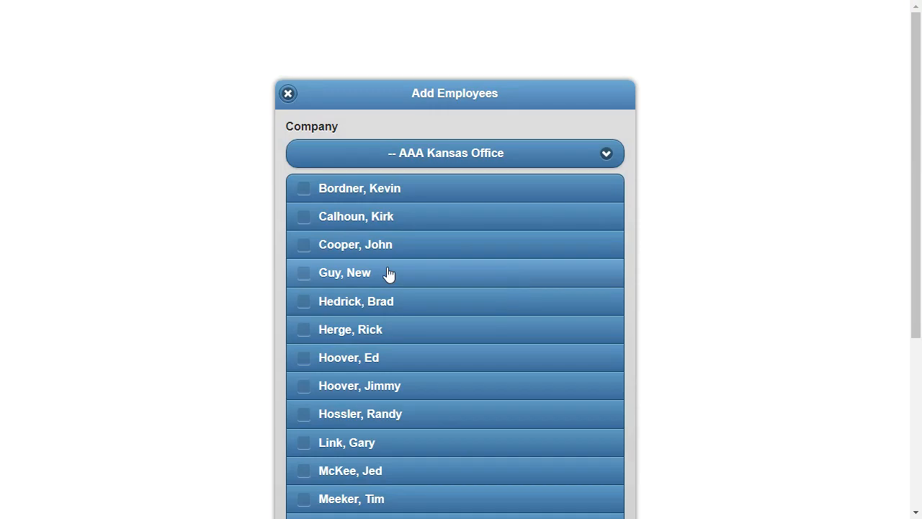
{"action": "left_click", "coordinate": [377, 300]}
{"action": "scroll", "coordinate": [504, 352], "scroll_direction": "down", "scroll_amount": 4}
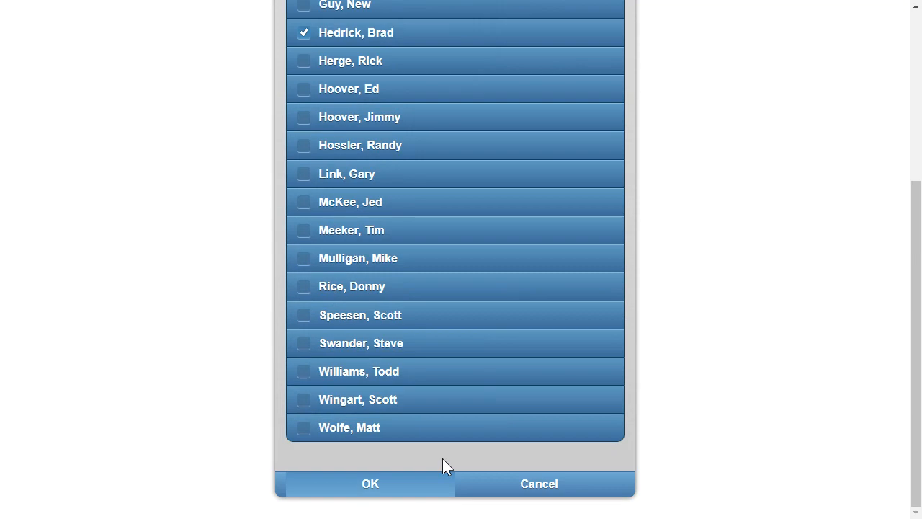
{"action": "left_click", "coordinate": [410, 486]}
{"action": "left_click", "coordinate": [18, 230]}
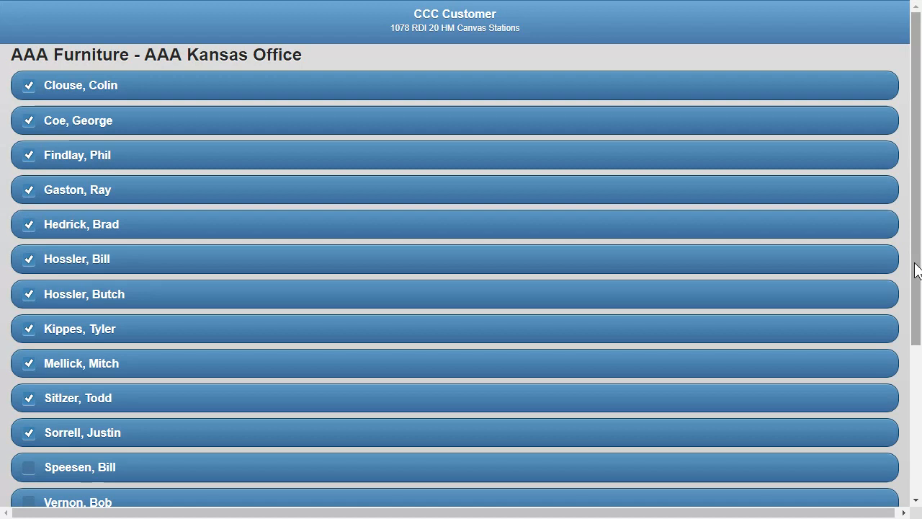
Punch in the selected employees at 12:00pm for the task Delivery & Installation REG (D&I)
{"action": "left_click_drag", "start_coordinate": [916, 268], "coordinate": [912, 449]}
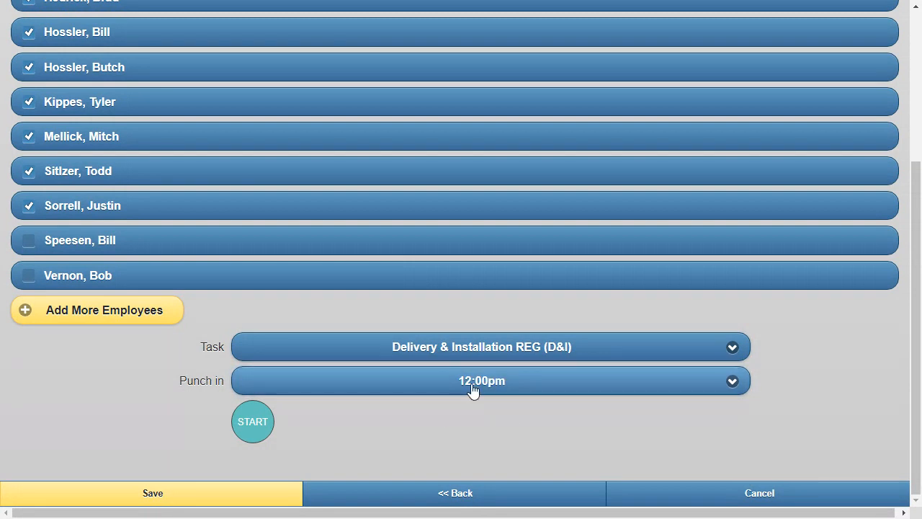
{"action": "left_click", "coordinate": [252, 425]}
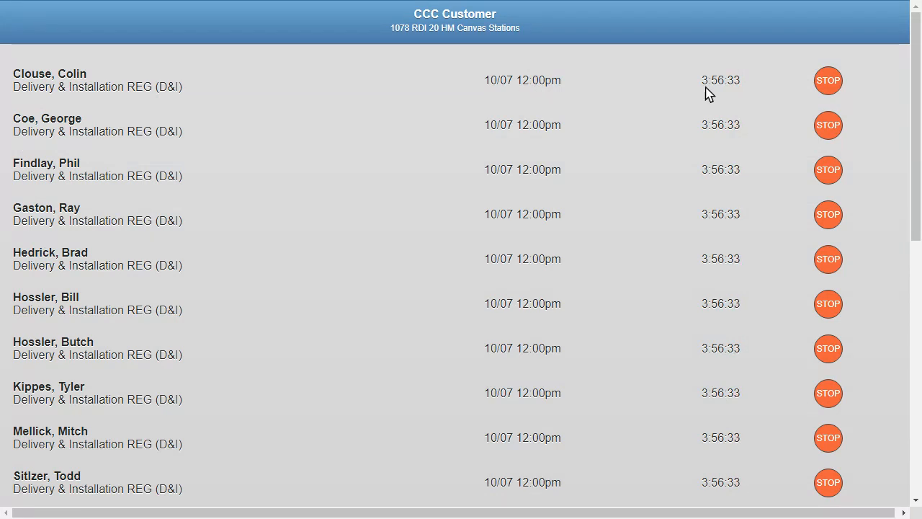
Punch in the first of the two remaining employees at 01:00pm for Delivery & Installation REG (D&I)
{"action": "left_click_drag", "start_coordinate": [916, 80], "coordinate": [905, 346]}
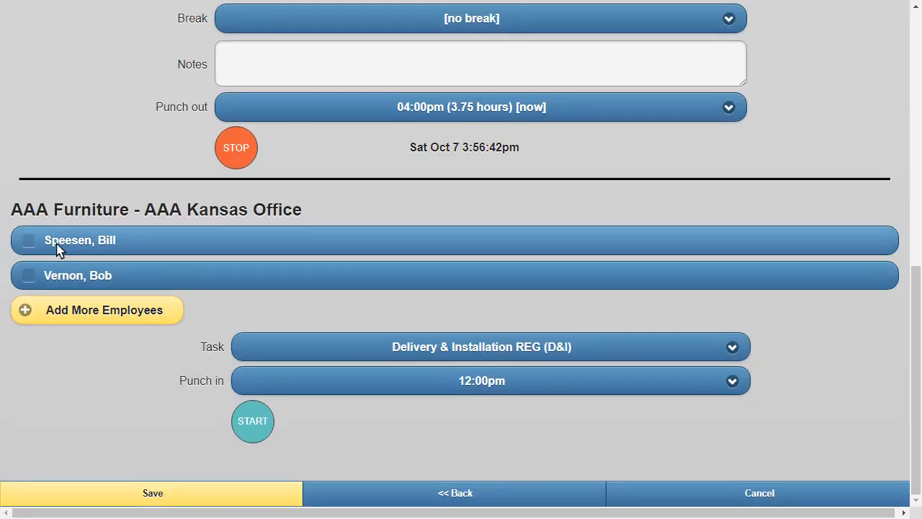
{"action": "left_click", "coordinate": [58, 249]}
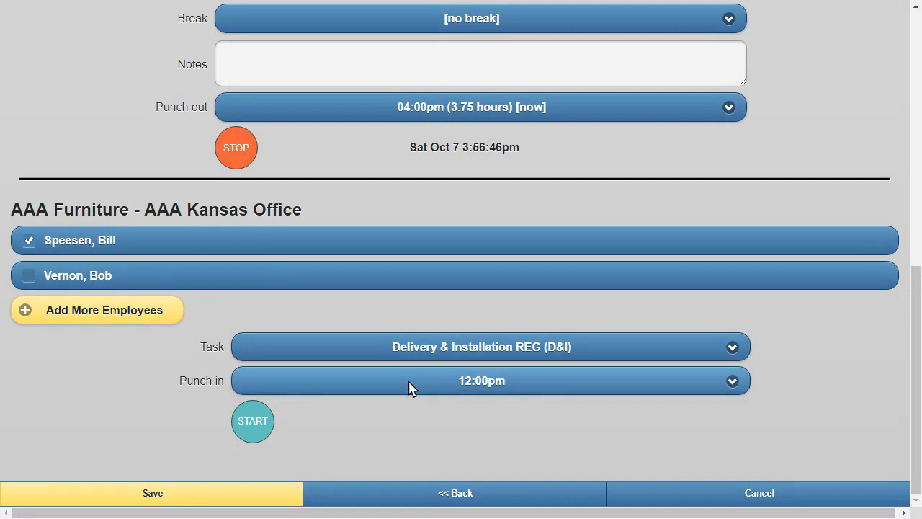
{"action": "key", "text": "Down"}
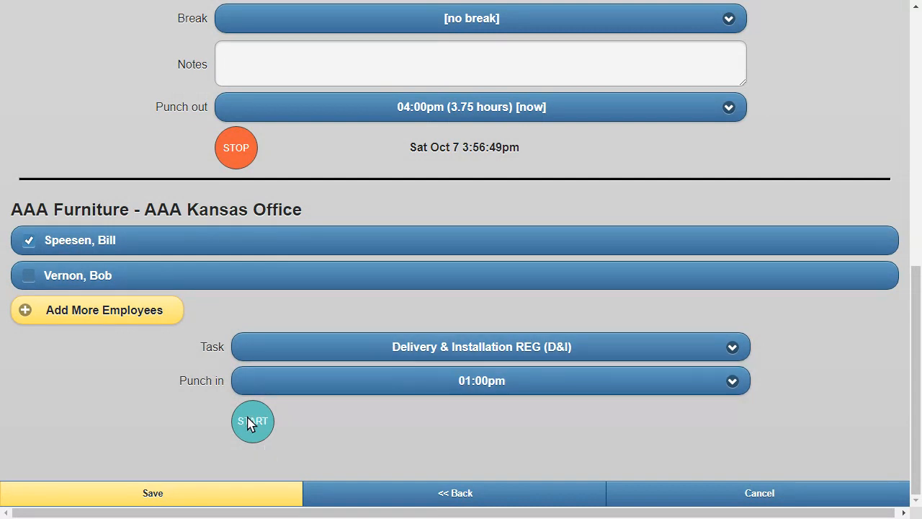
{"action": "left_click", "coordinate": [253, 421]}
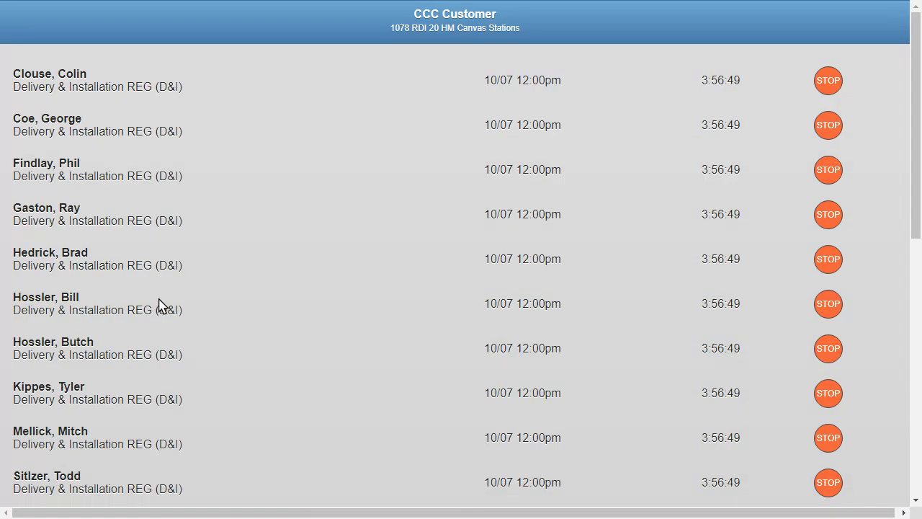
Punch out only the ninth employee in the list of running clocks
{"action": "scroll", "coordinate": [257, 350], "scroll_direction": "down", "scroll_amount": 2}
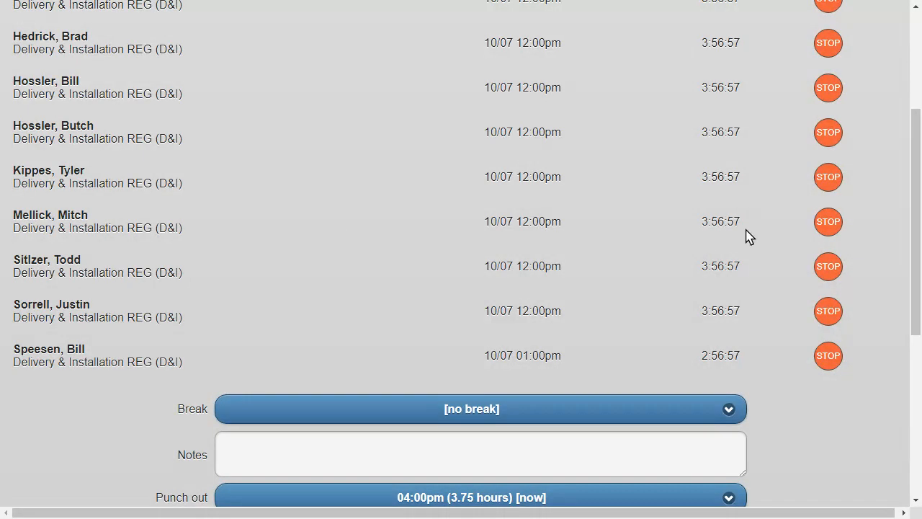
{"action": "left_click", "coordinate": [827, 222]}
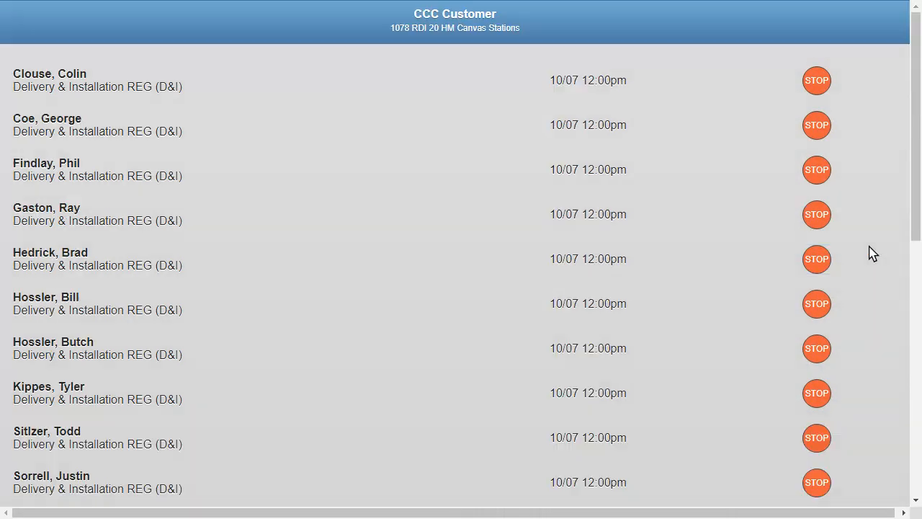
{"action": "left_click", "coordinate": [917, 205]}
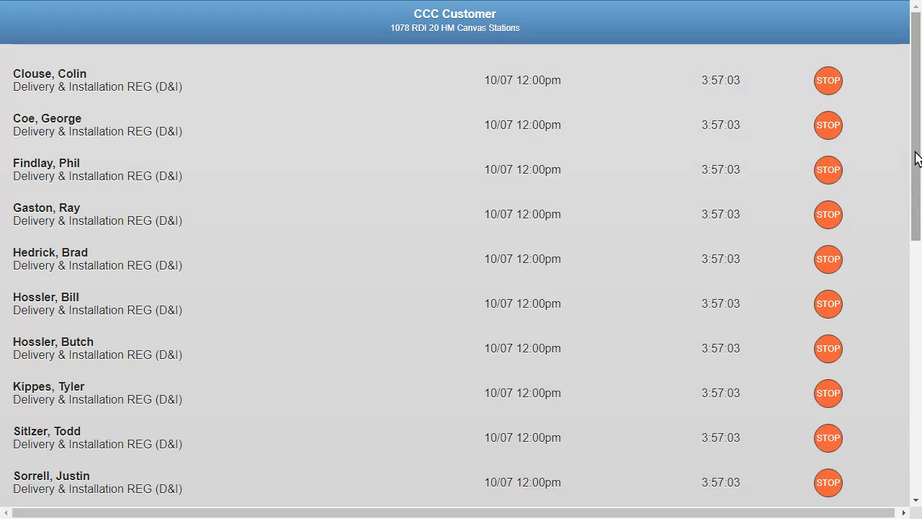
Punch in the last available employee with the task Driver REG (D&I), choosing a punch-in time
{"action": "left_click_drag", "start_coordinate": [916, 157], "coordinate": [901, 401]}
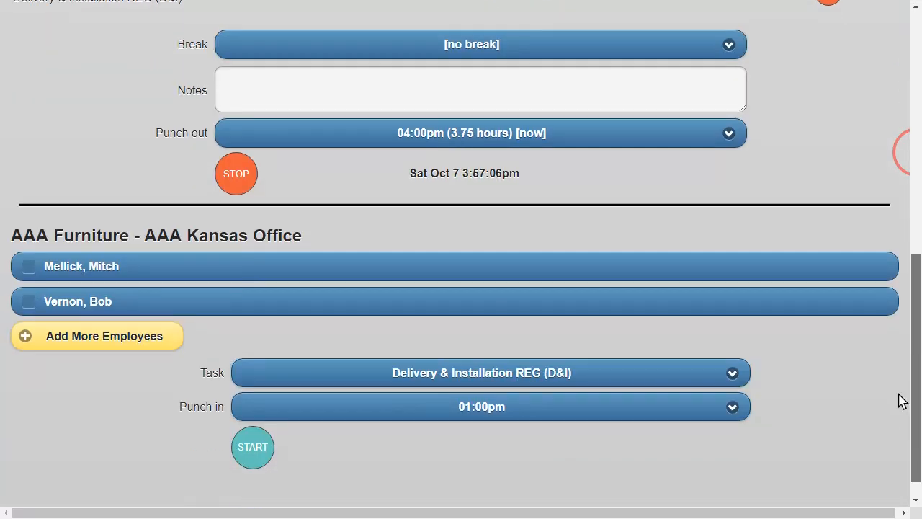
{"action": "left_click", "coordinate": [87, 301]}
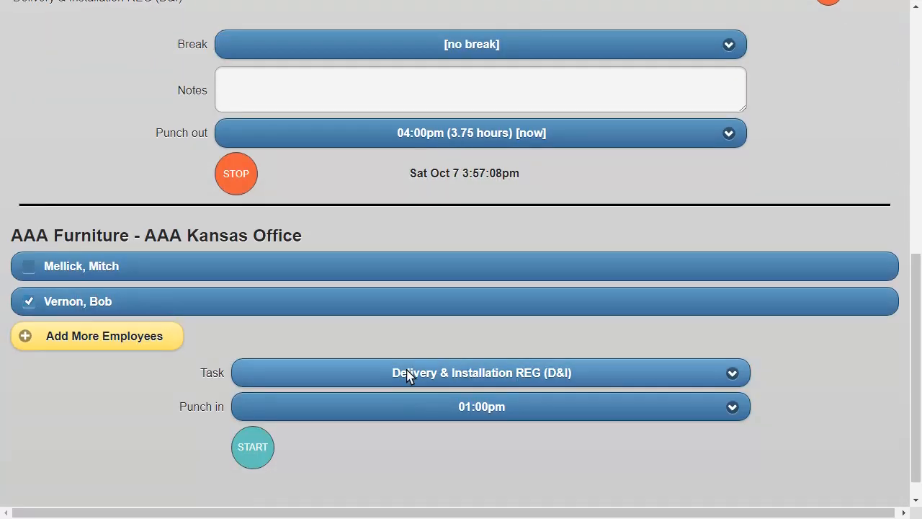
{"action": "left_click", "coordinate": [428, 379]}
{"action": "left_click", "coordinate": [277, 389]}
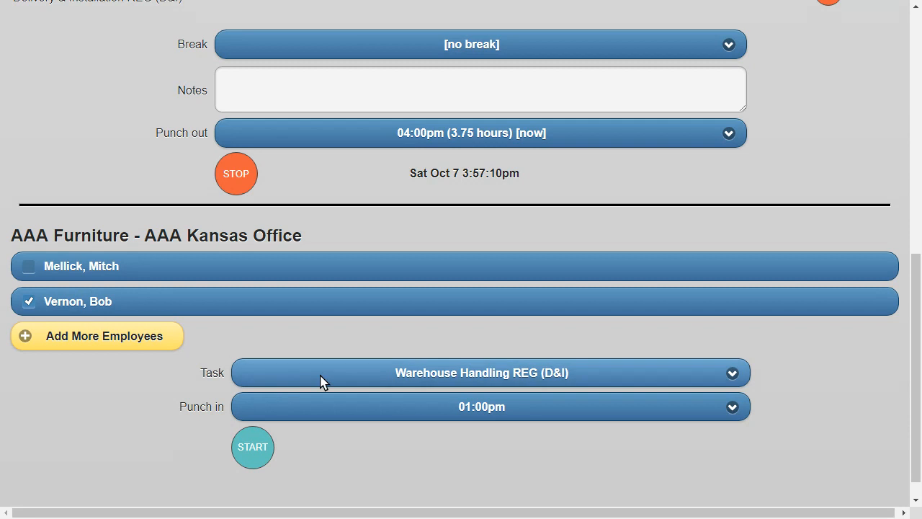
{"action": "left_click", "coordinate": [296, 390]}
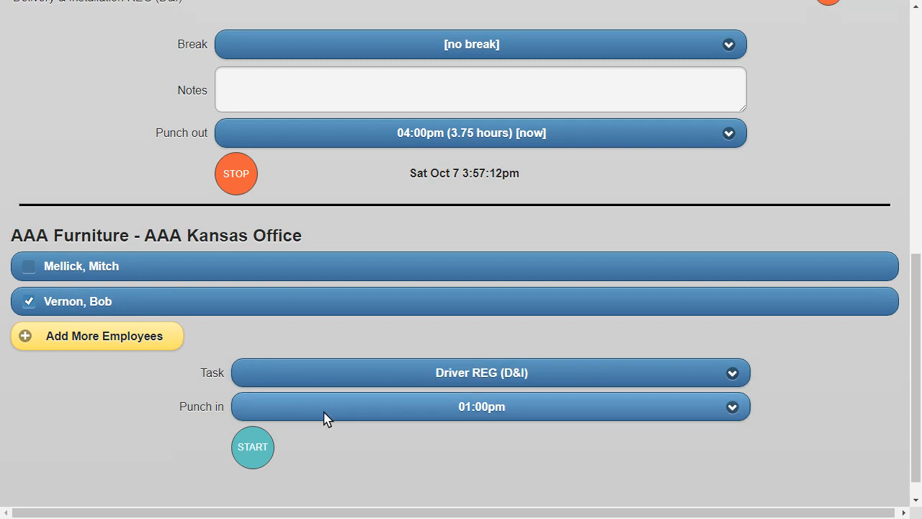
{"action": "left_click", "coordinate": [324, 414]}
{"action": "left_click", "coordinate": [286, 439]}
{"action": "left_click", "coordinate": [253, 452]}
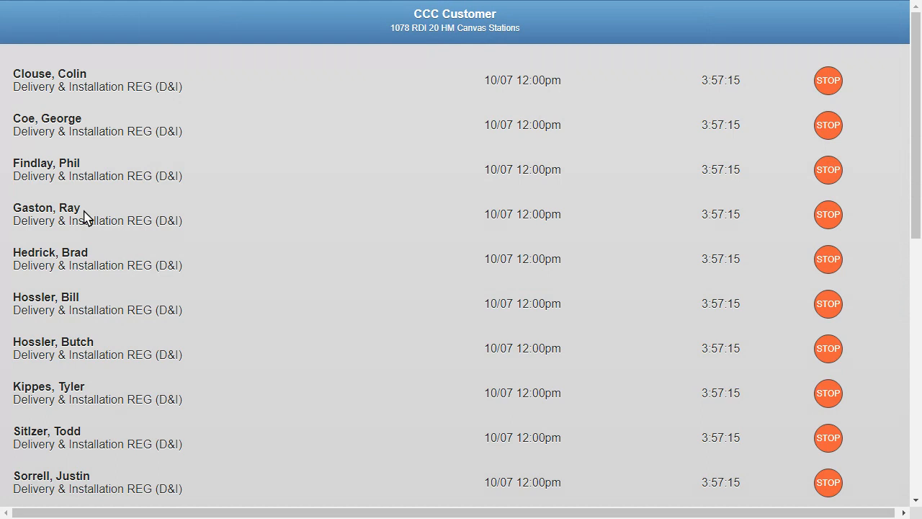
Look over the running employee clocks, leave the punch clock and open the order's time entry page
{"action": "scroll", "coordinate": [192, 290], "scroll_direction": "down", "scroll_amount": 6}
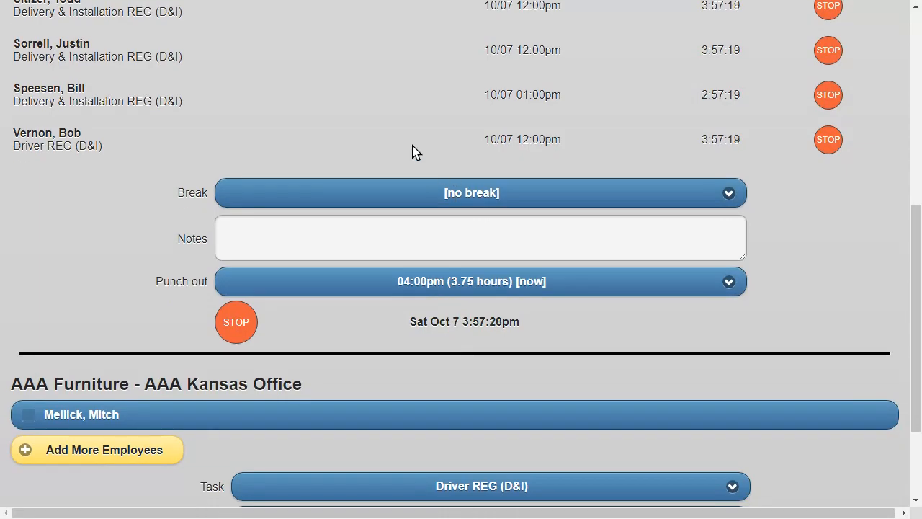
{"action": "scroll", "coordinate": [462, 196], "scroll_direction": "down", "scroll_amount": 1}
{"action": "scroll", "coordinate": [463, 196], "scroll_direction": "down", "scroll_amount": 1}
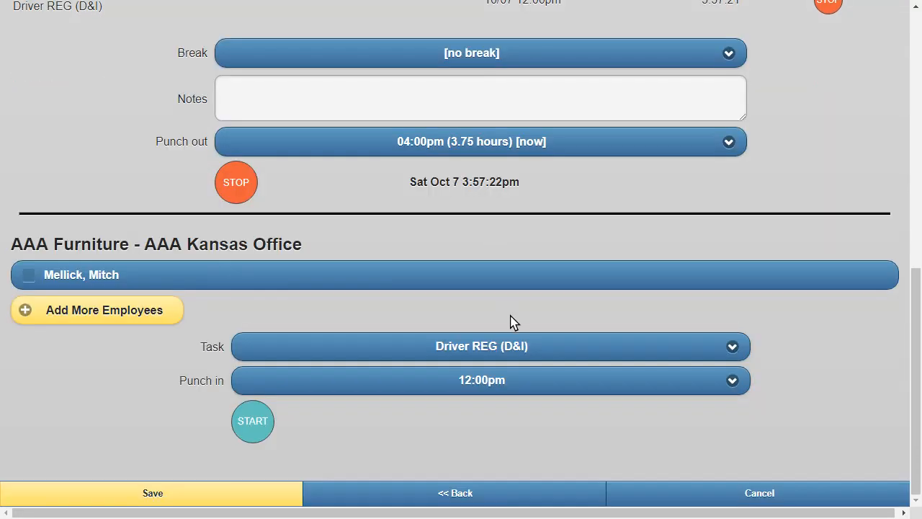
{"action": "left_click", "coordinate": [422, 497]}
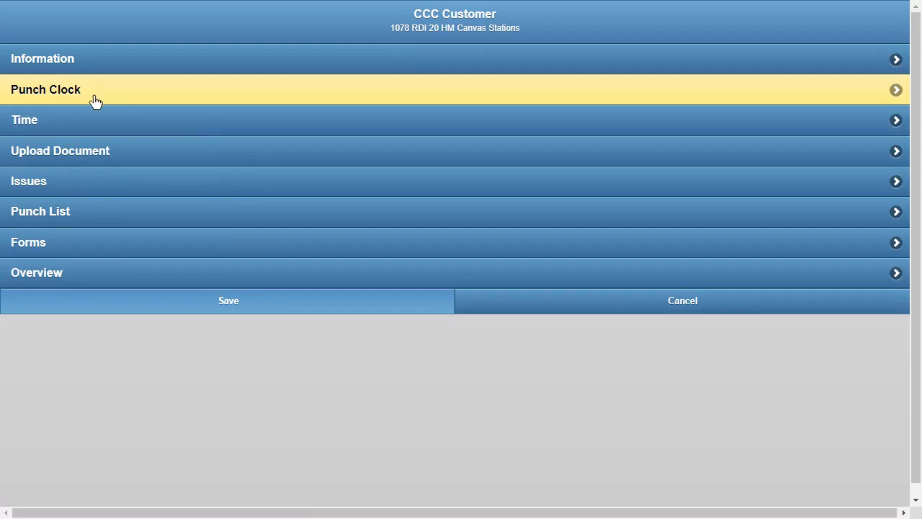
{"action": "left_click", "coordinate": [65, 122]}
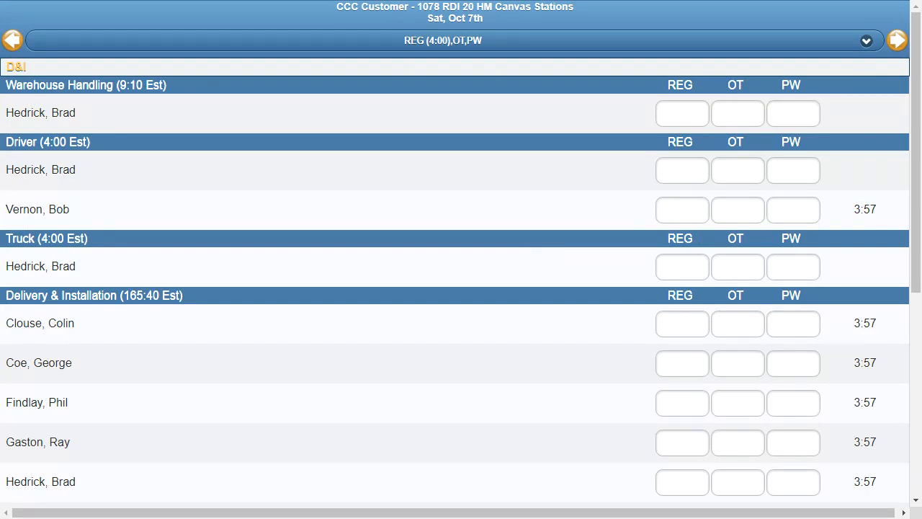
Try entering 4 regular hours for both employees under Driver, clearing the entries again
{"action": "left_click", "coordinate": [695, 180]}
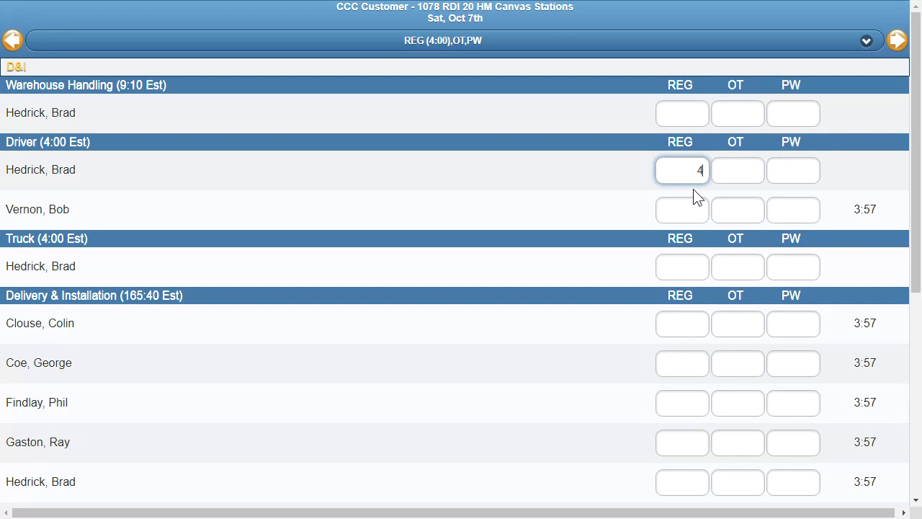
{"action": "key", "text": "Tab"}
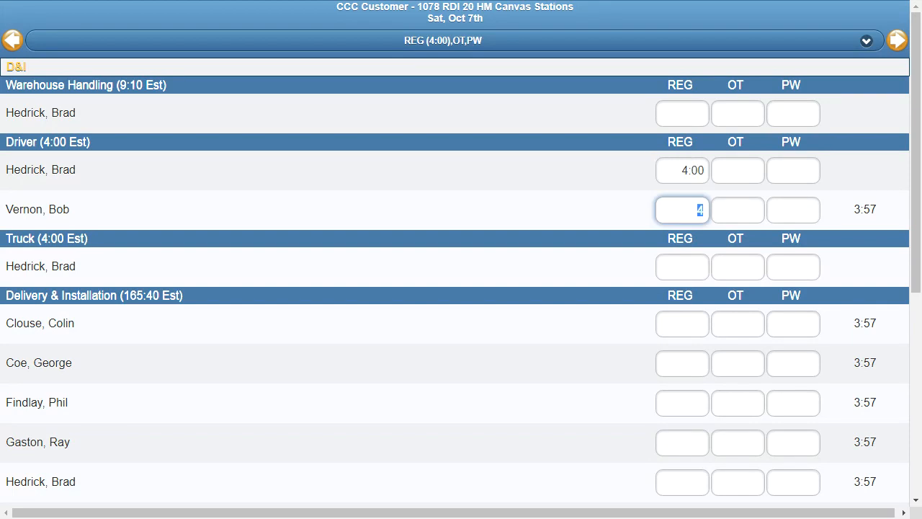
{"action": "key", "text": "shift+Tab"}
{"action": "key", "text": "BackSpace"}
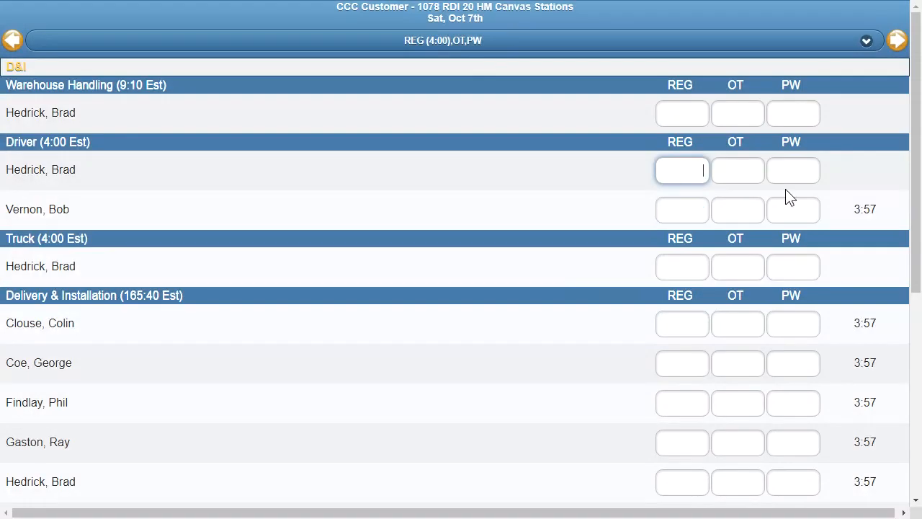
Leave the time entry page and create a new Daily Progress Report issue on the order
{"action": "scroll", "coordinate": [900, 324], "scroll_direction": "down", "scroll_amount": 3}
{"action": "scroll", "coordinate": [901, 324], "scroll_direction": "down", "scroll_amount": 2}
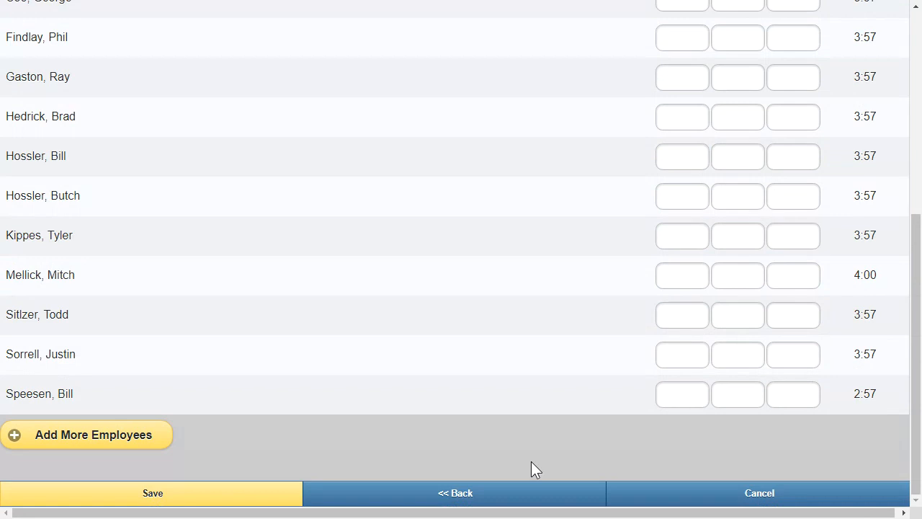
{"action": "left_click", "coordinate": [531, 493]}
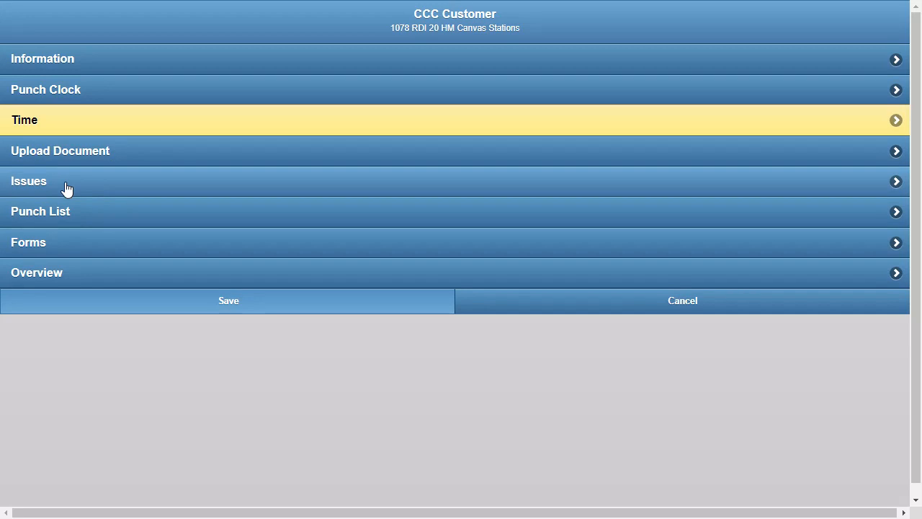
{"action": "left_click", "coordinate": [109, 185]}
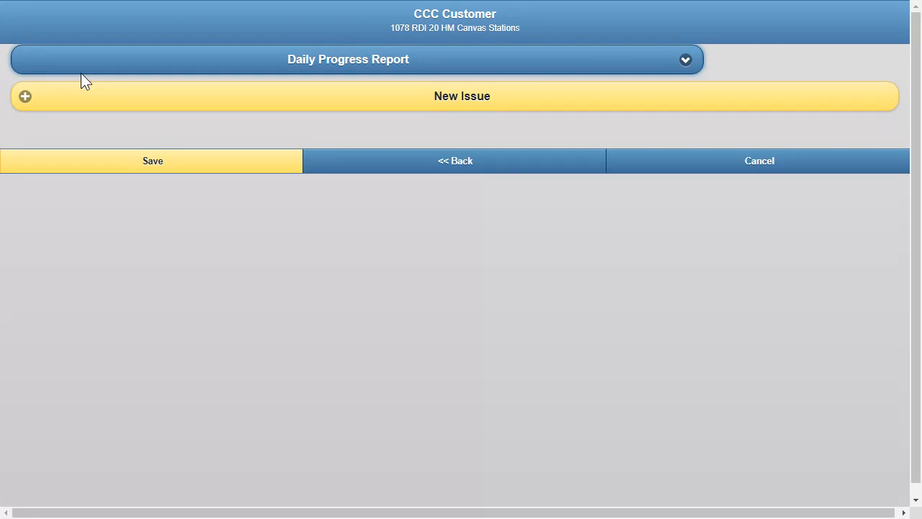
{"action": "left_click", "coordinate": [485, 94]}
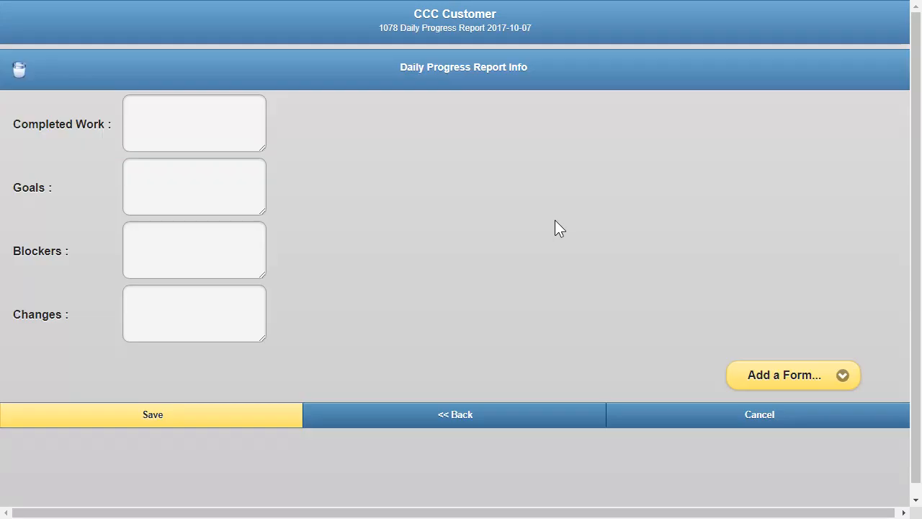
Fill in the report's form with completed work "Area 1 Complete" and goals "Complete Install by COB Friday."
{"action": "left_click", "coordinate": [571, 44]}
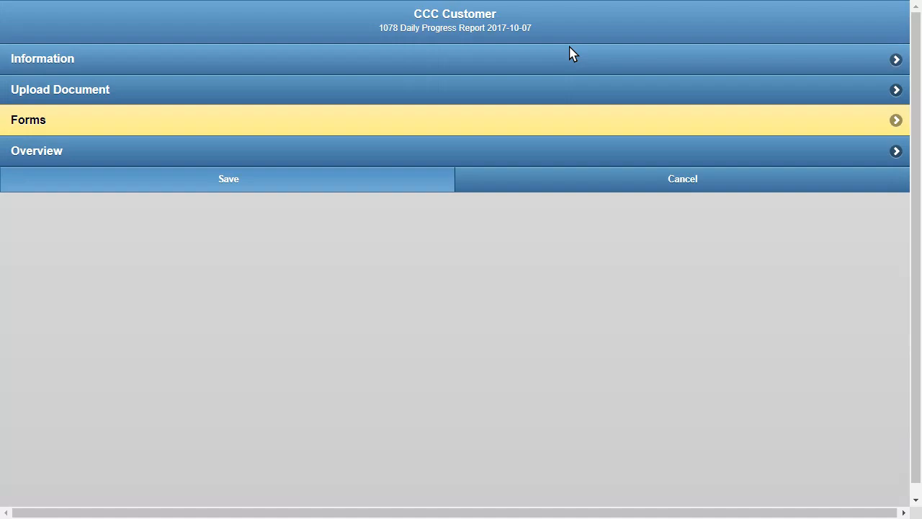
{"action": "left_click", "coordinate": [343, 130]}
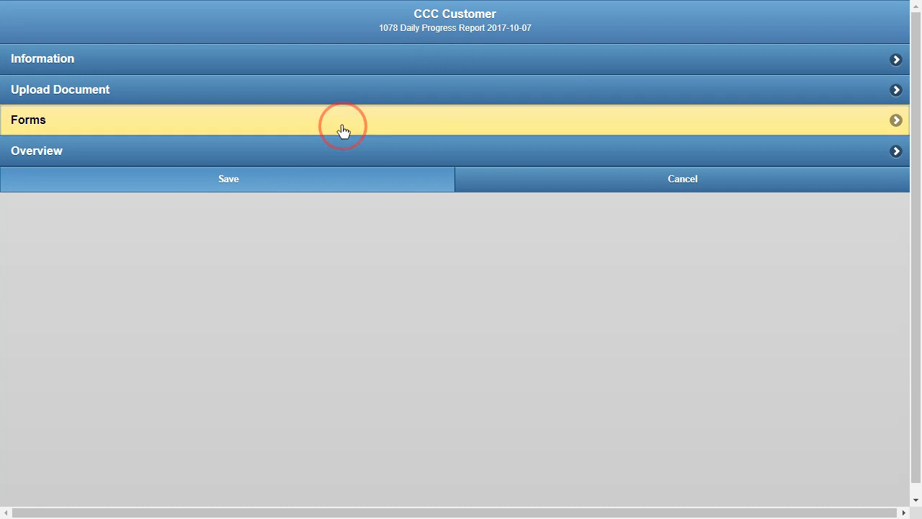
{"action": "left_click", "coordinate": [171, 113]}
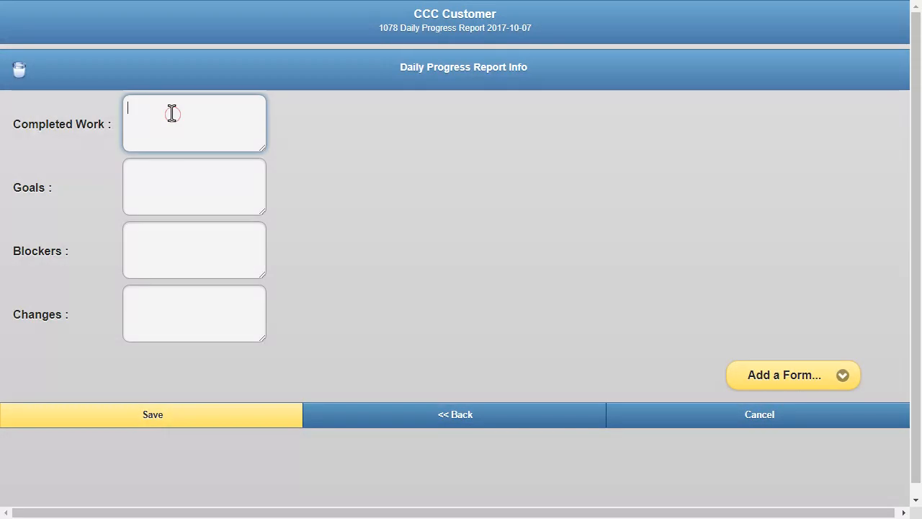
{"action": "type", "text": "Area 1 Co"}
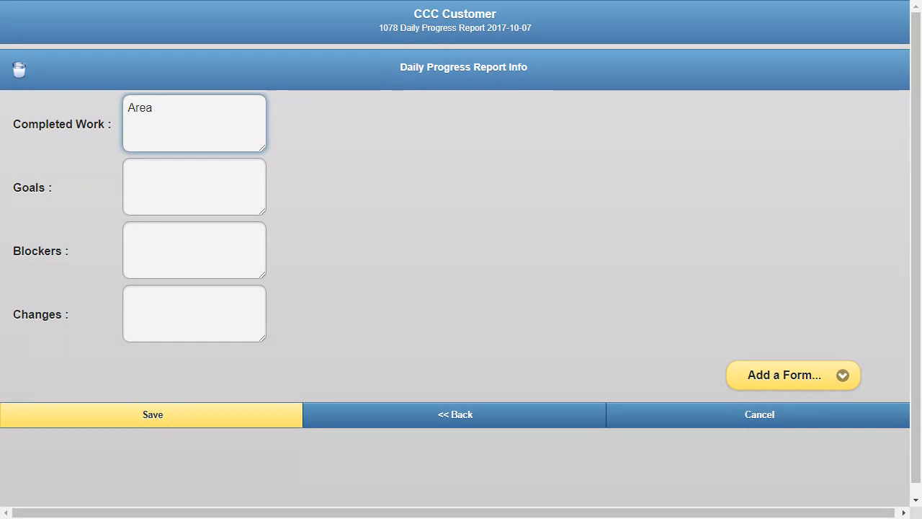
{"action": "type", "text": "mplete"}
{"action": "key", "text": "Tab"}
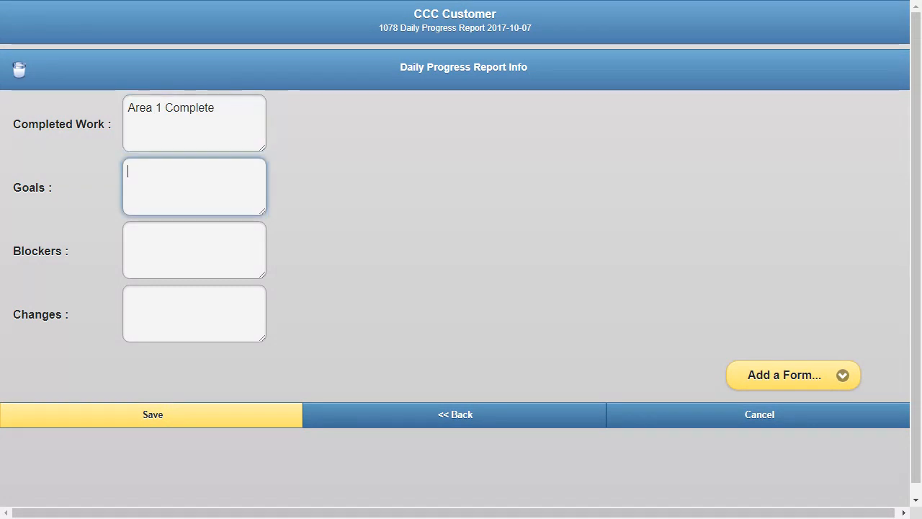
{"action": "type", "text": "Complete Instal"}
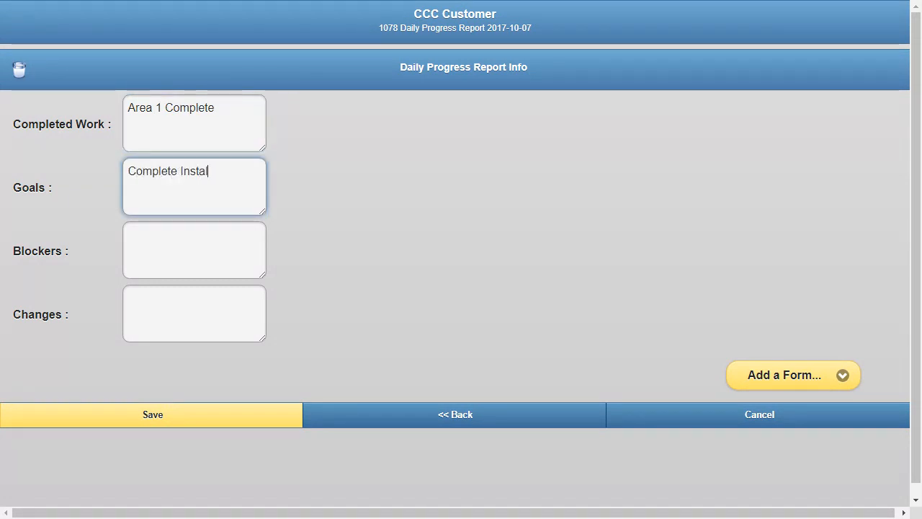
{"action": "type", "text": "l by COB Friday."}
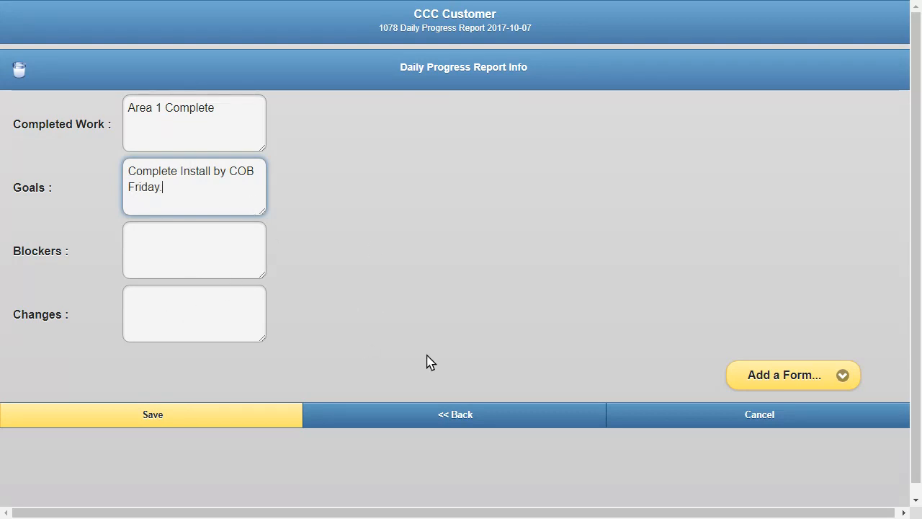
{"action": "left_click", "coordinate": [445, 418]}
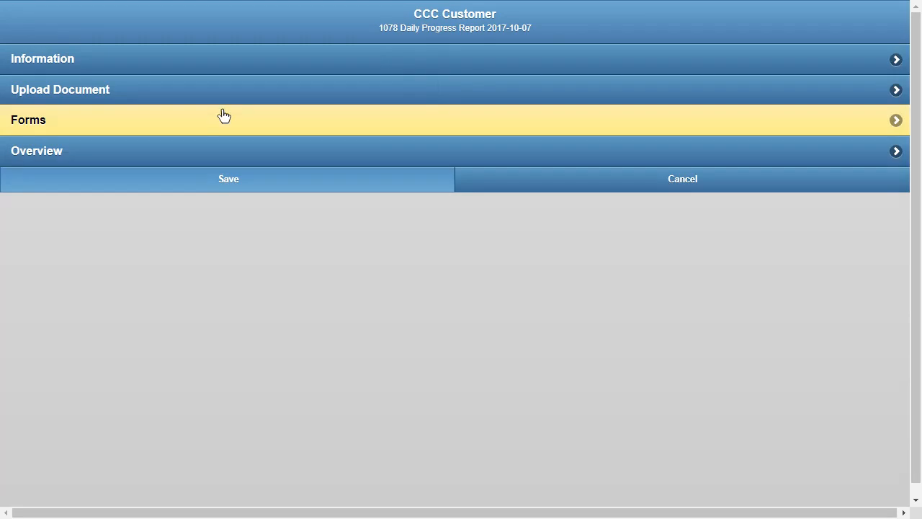
Prepare a document upload for the report in folder 670-Post-Installation Pictures with the description "Area 1 Complete"
{"action": "left_click", "coordinate": [218, 92]}
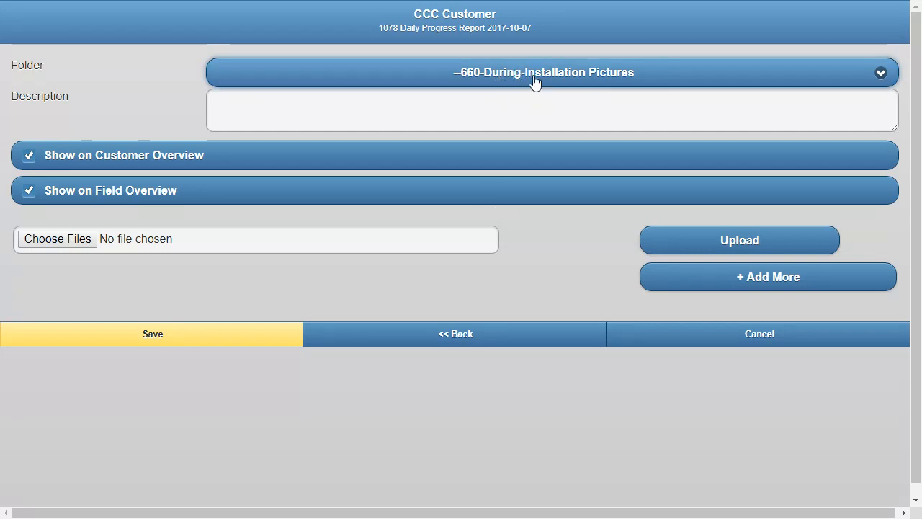
{"action": "left_click", "coordinate": [407, 163]}
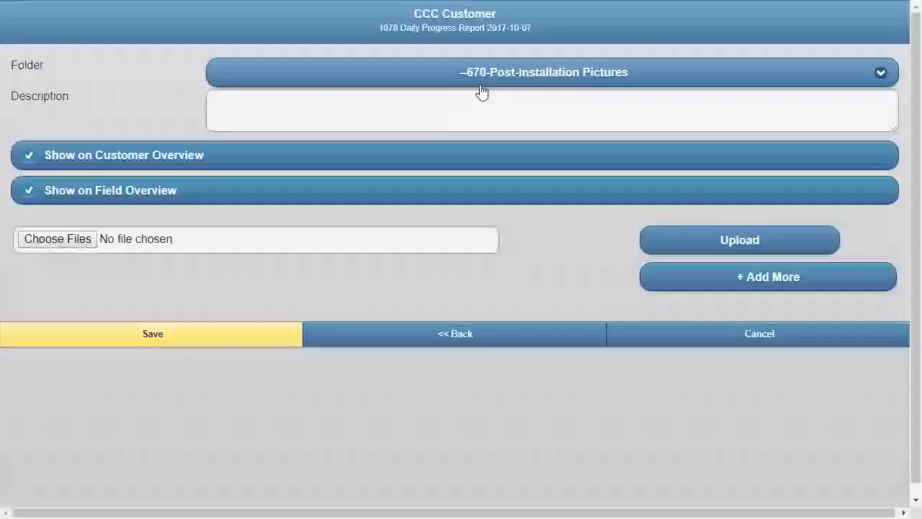
{"action": "left_click", "coordinate": [463, 107]}
{"action": "type", "text": "Area 1"}
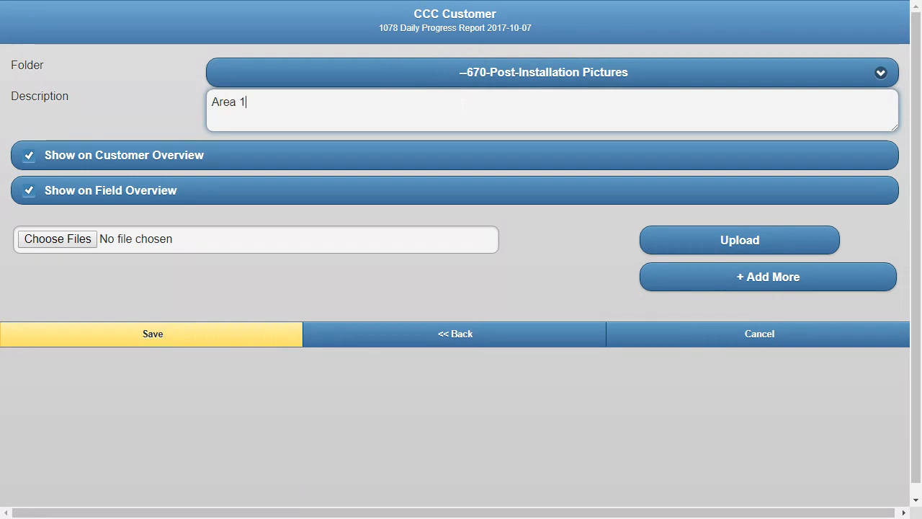
{"action": "type", "text": " Complete"}
Choose four picture files, upload them to the report and return to its menu
{"action": "left_click", "coordinate": [77, 241]}
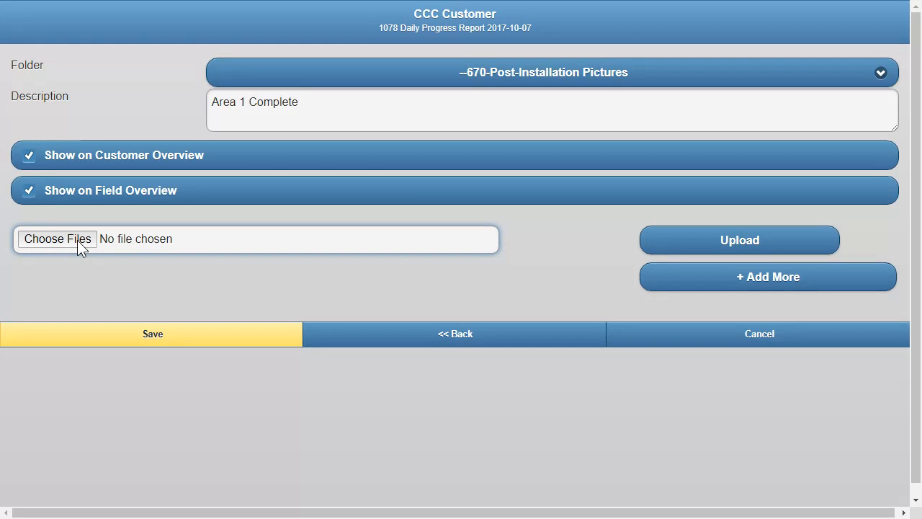
{"action": "left_click", "coordinate": [77, 240]}
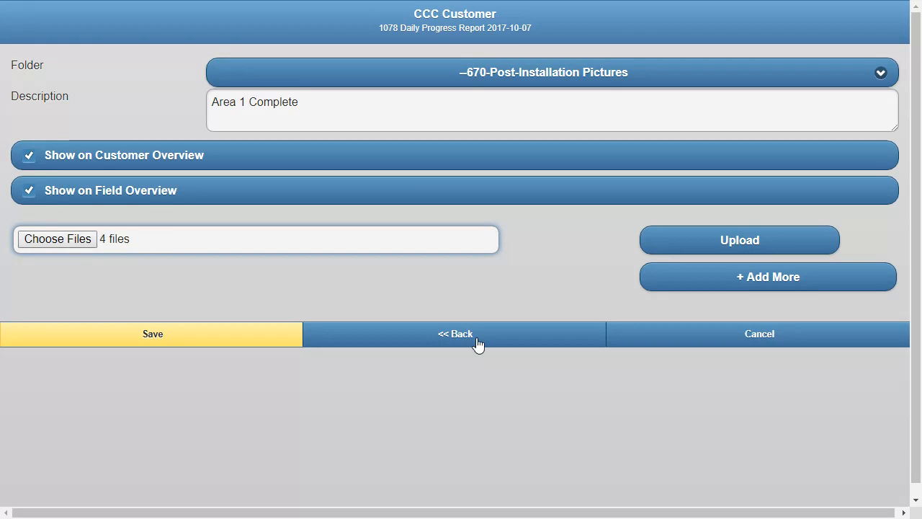
{"action": "left_click", "coordinate": [745, 240]}
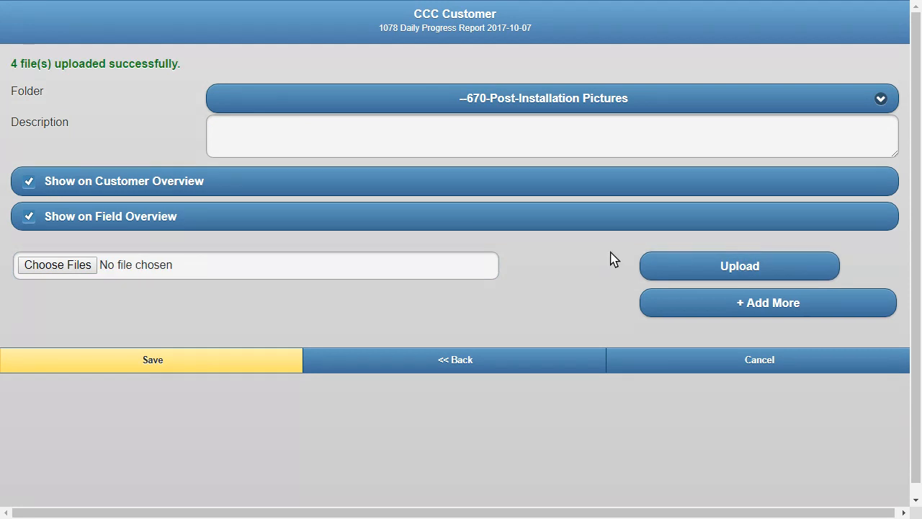
{"action": "left_click", "coordinate": [466, 360]}
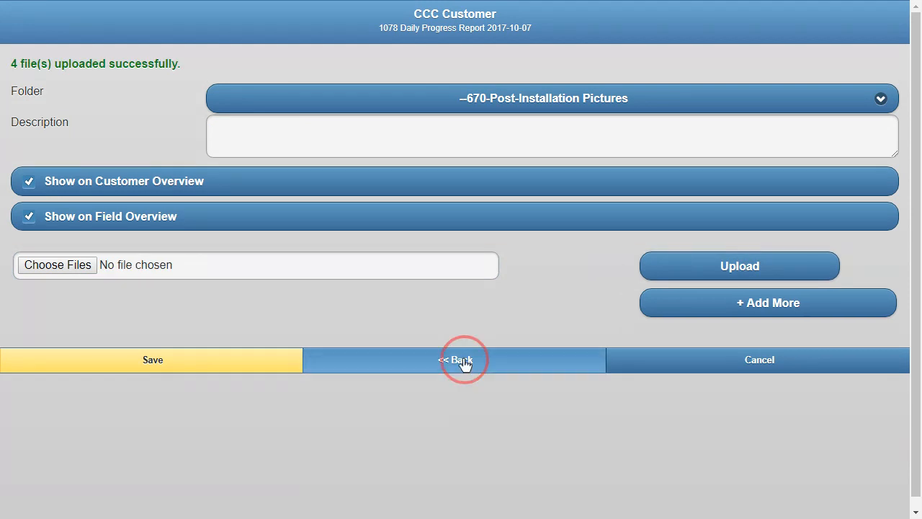
Review the form entries and pictures in the Daily Progress Report's overview, and return to the report's menu
{"action": "left_click", "coordinate": [89, 152]}
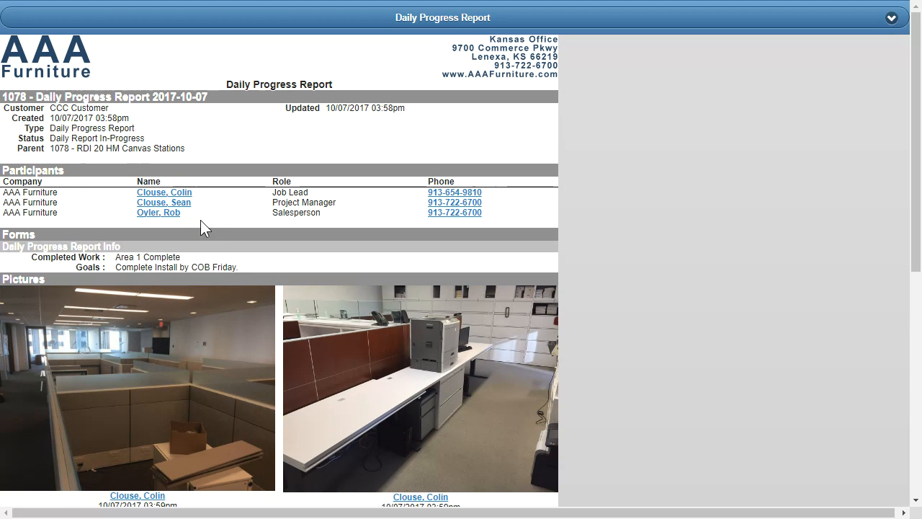
{"action": "left_click_drag", "start_coordinate": [115, 258], "coordinate": [264, 264]}
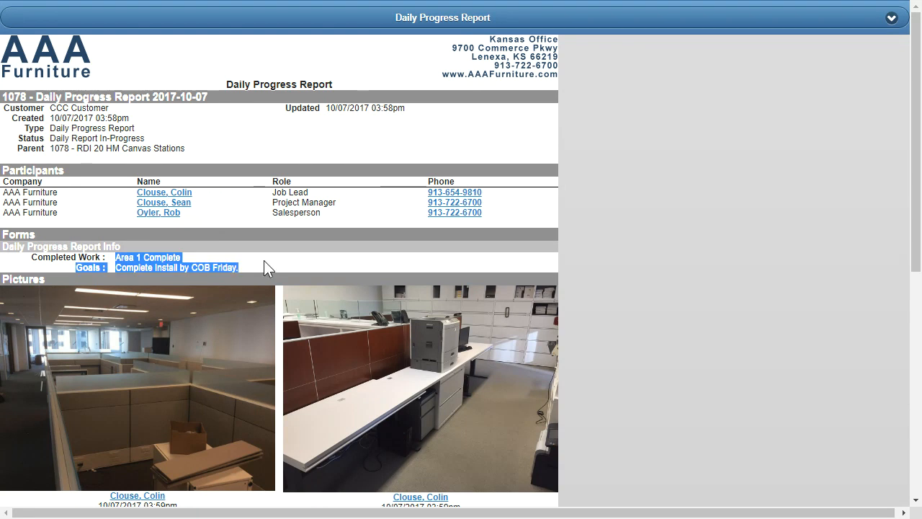
{"action": "left_click_drag", "start_coordinate": [918, 103], "coordinate": [905, 241]}
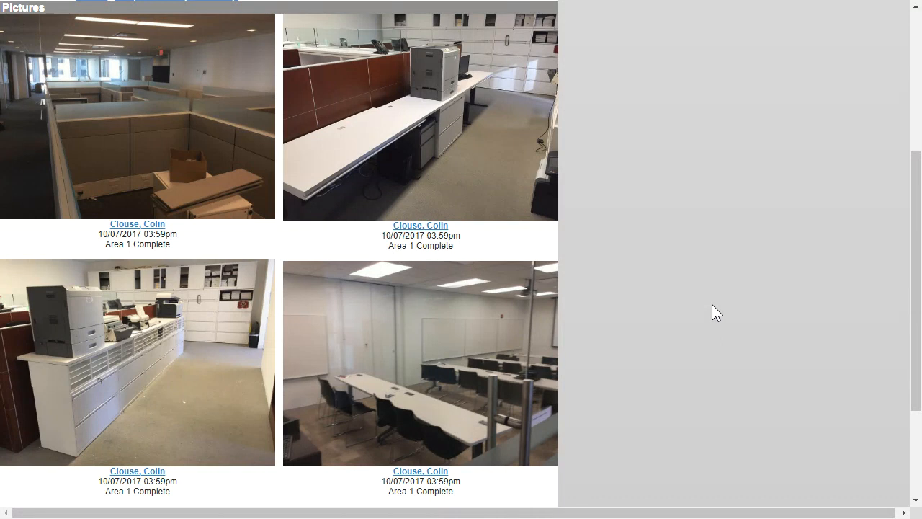
{"action": "scroll", "coordinate": [712, 309], "scroll_direction": "down", "scroll_amount": 3}
{"action": "left_click", "coordinate": [447, 492]}
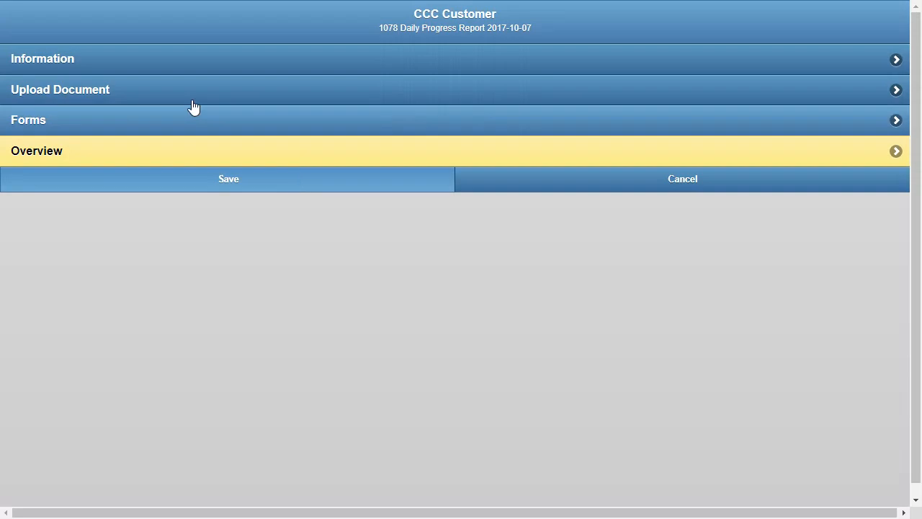
Change the status of the Daily Progress Report in its information and save the report
{"action": "left_click", "coordinate": [155, 67]}
{"action": "left_click", "coordinate": [314, 123]}
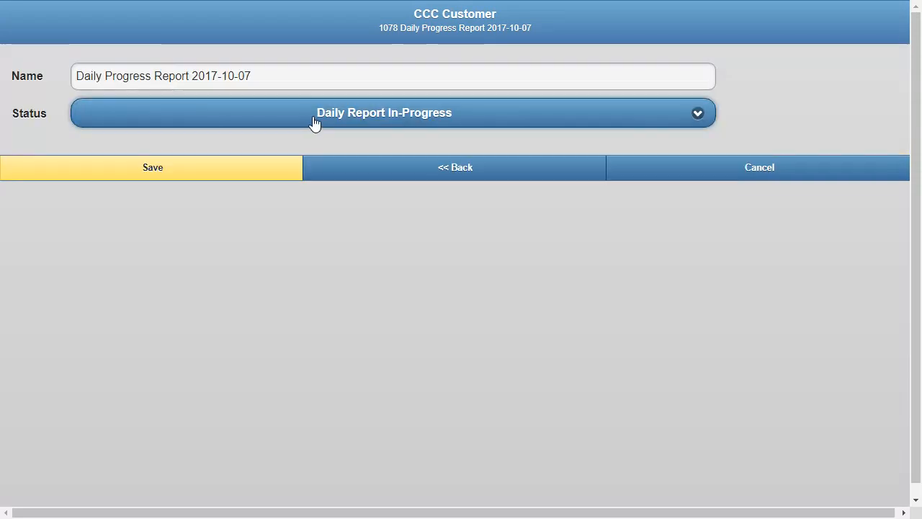
{"action": "left_click", "coordinate": [227, 148]}
{"action": "left_click", "coordinate": [188, 175]}
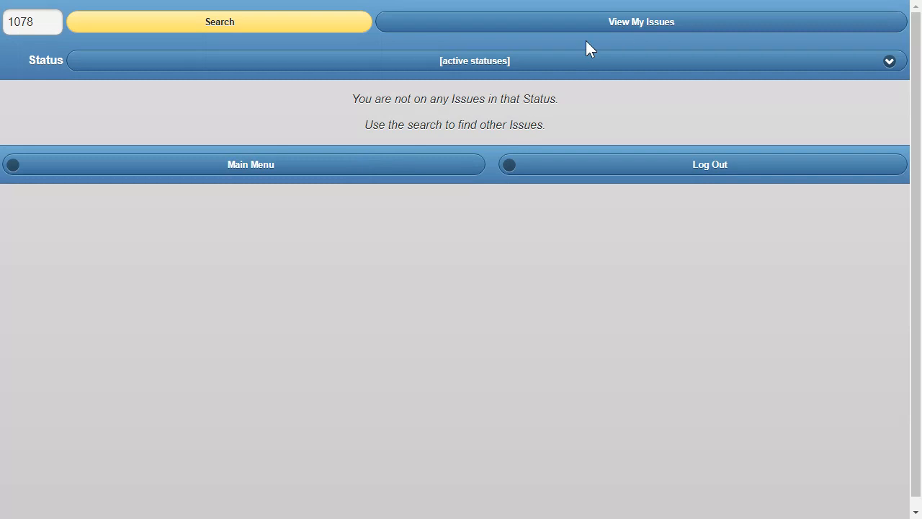
Return from the issues list to the main menu and open the orders list
{"action": "left_click", "coordinate": [339, 167]}
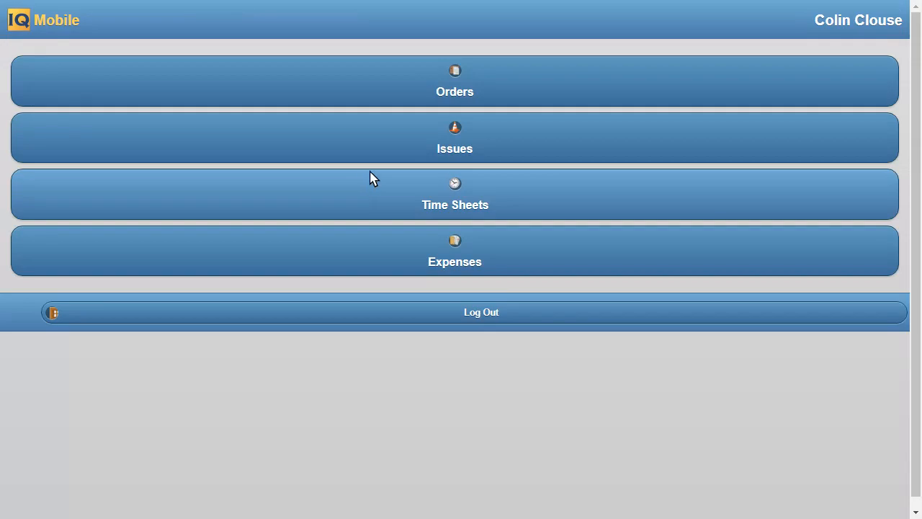
{"action": "left_click", "coordinate": [406, 90]}
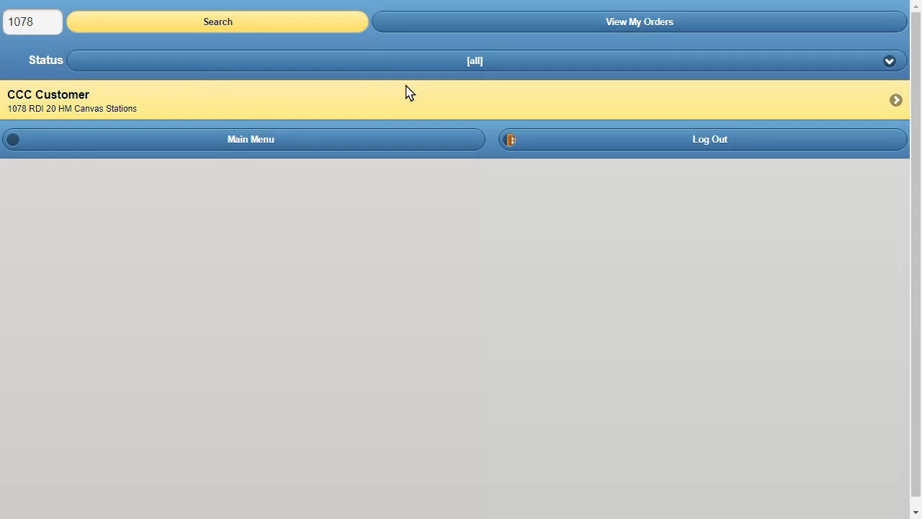
Open the punch list of the CCC Customer order and enter "Enter info" as its summary
{"action": "left_click", "coordinate": [237, 109]}
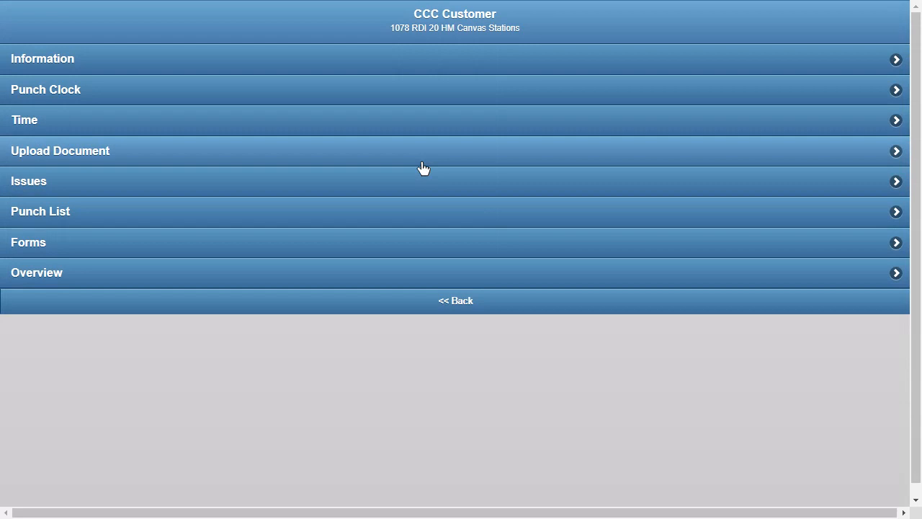
{"action": "left_click", "coordinate": [83, 216]}
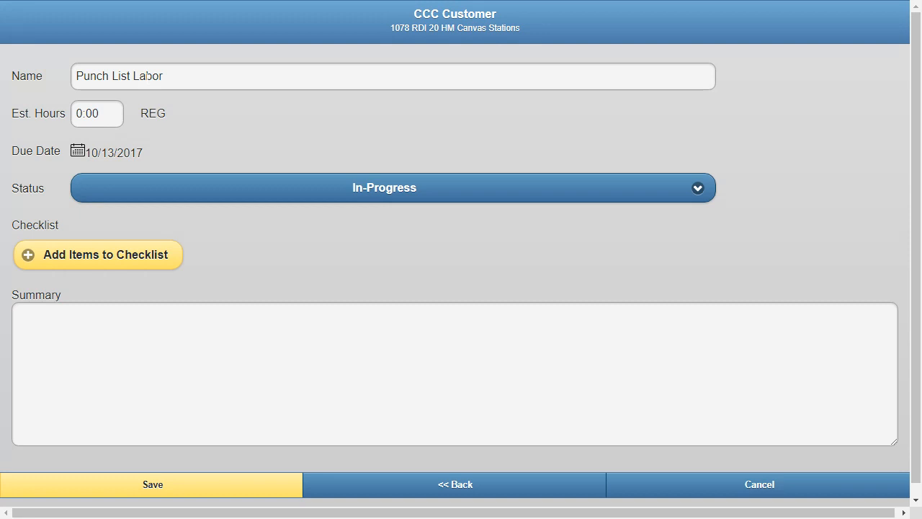
{"action": "left_click", "coordinate": [87, 328]}
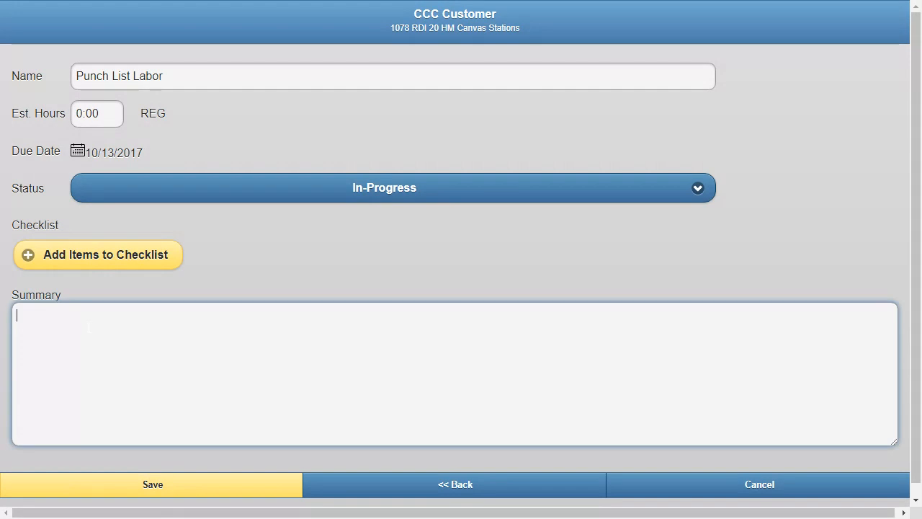
{"action": "type", "text": "Enter infor"}
{"action": "key", "text": "BackSpace"}
Add the items "Rm 100 - Fix Widget" and "Rm 101 - Move a table" to the punch list's checklist
{"action": "left_click", "coordinate": [122, 266]}
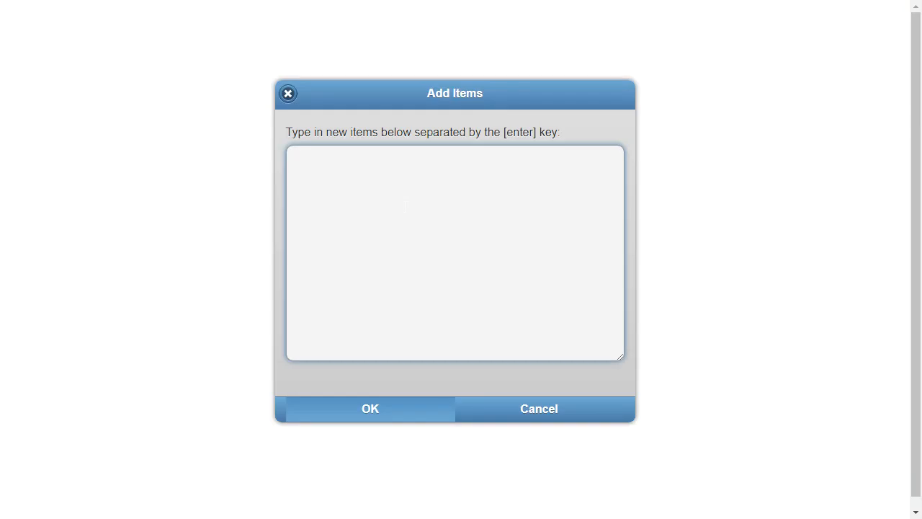
{"action": "type", "text": "Rm 100 - Fix Widget Rm 101 -"}
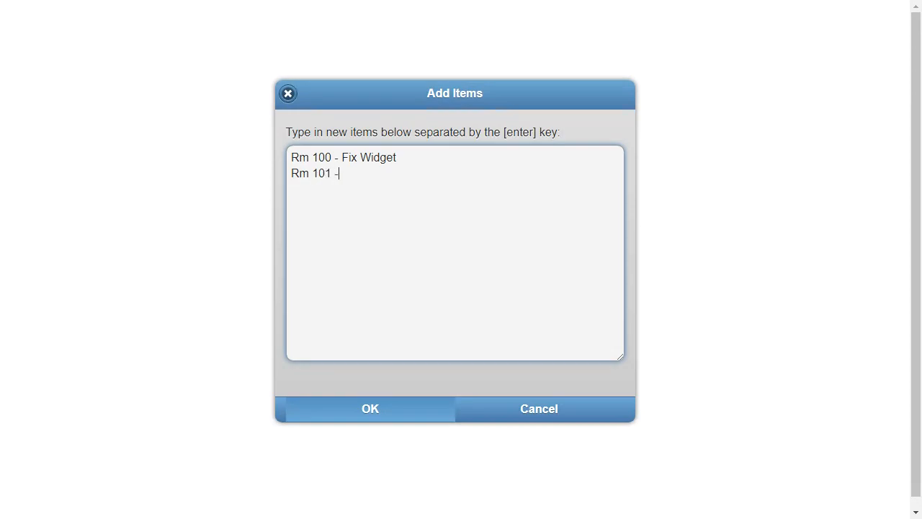
{"action": "type", "text": " Move a table"}
{"action": "left_click", "coordinate": [389, 407]}
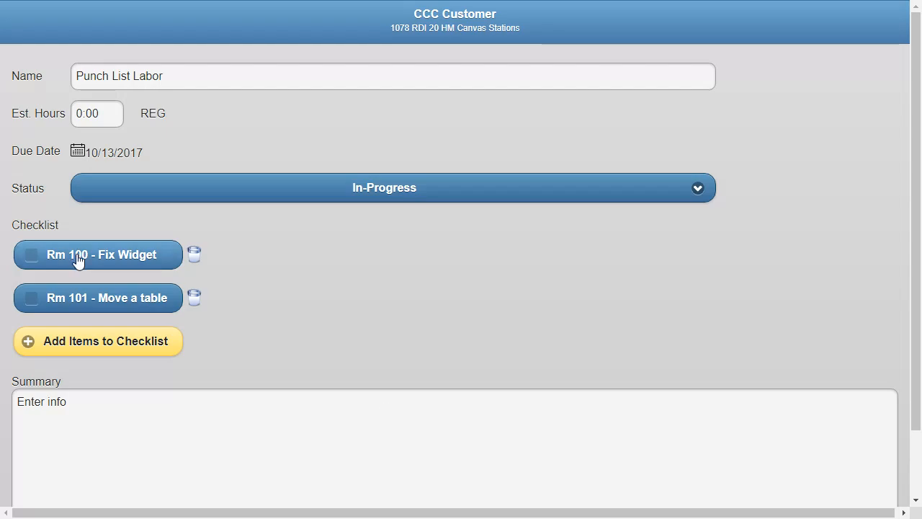
Tick both room items in the checklist as done and clear their check marks again
{"action": "left_click", "coordinate": [78, 258]}
{"action": "left_click", "coordinate": [77, 296]}
{"action": "left_click", "coordinate": [84, 261]}
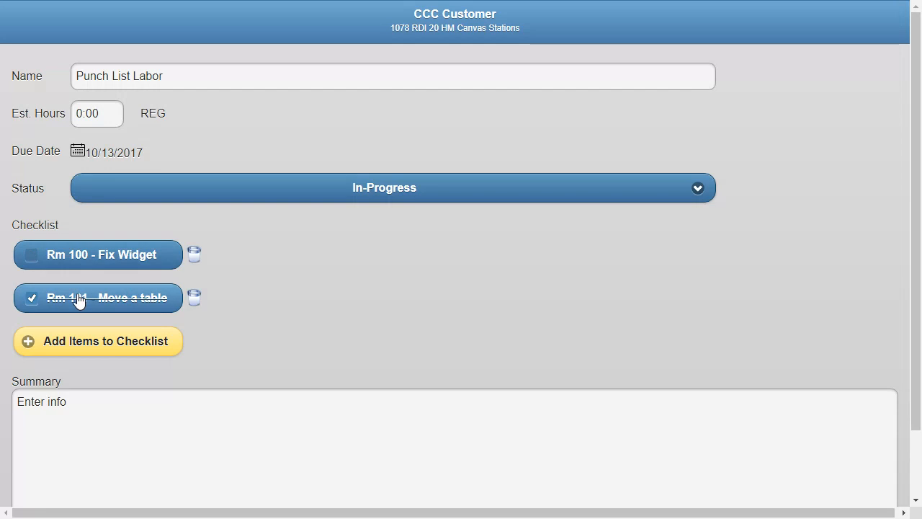
{"action": "left_click", "coordinate": [78, 298]}
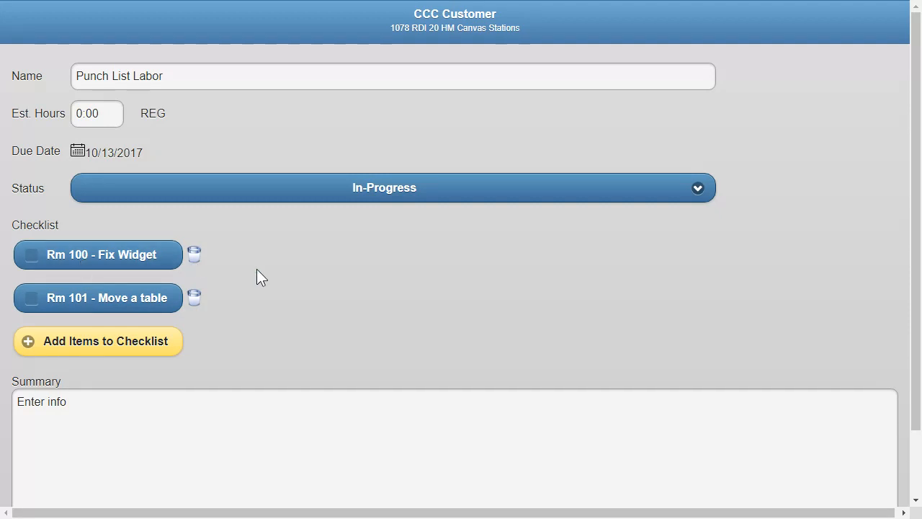
Set the punch list's estimated hours to 2:00, look at the due date calendar, and return to the order's menu
{"action": "left_click_drag", "start_coordinate": [110, 115], "coordinate": [41, 111]}
{"action": "left_click", "coordinate": [198, 147]}
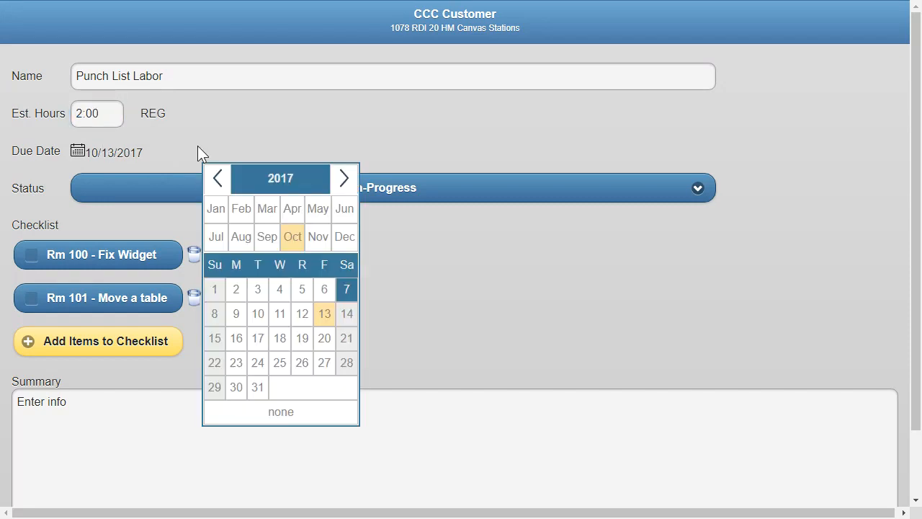
{"action": "left_click", "coordinate": [214, 114]}
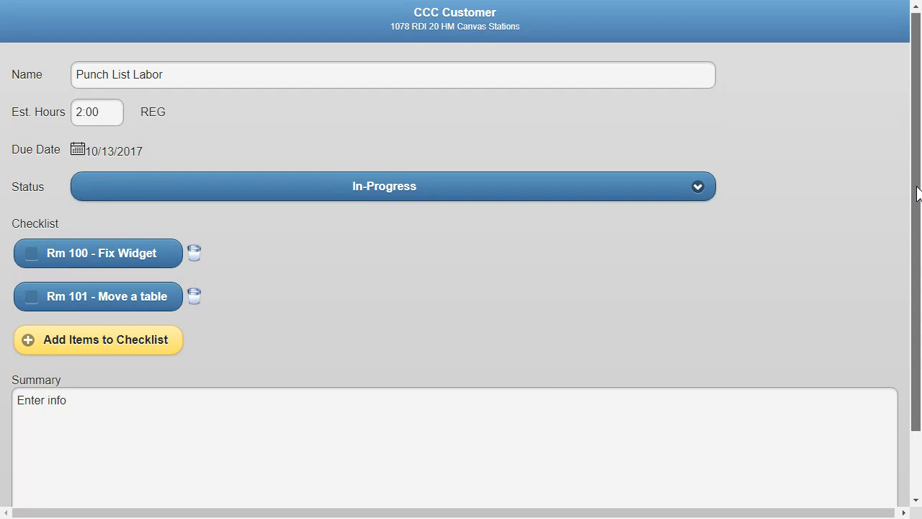
{"action": "scroll", "coordinate": [793, 252], "scroll_direction": "down", "scroll_amount": 2}
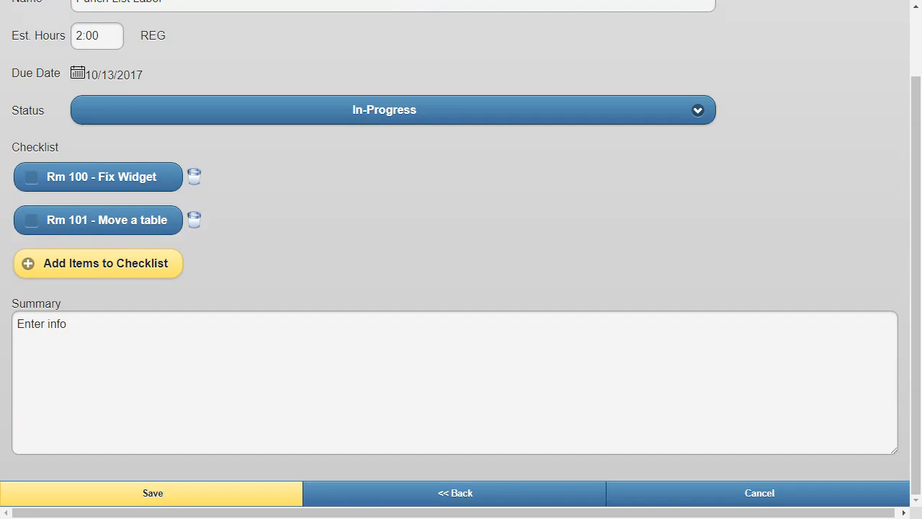
{"action": "left_click", "coordinate": [409, 493]}
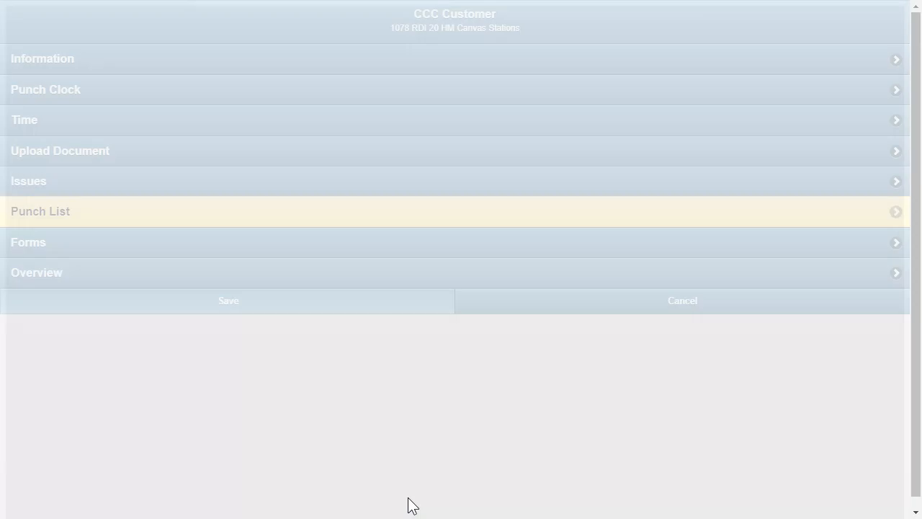
Open the order's overview, draw a customer signature across the signing box and accept it
{"action": "left_click", "coordinate": [182, 276]}
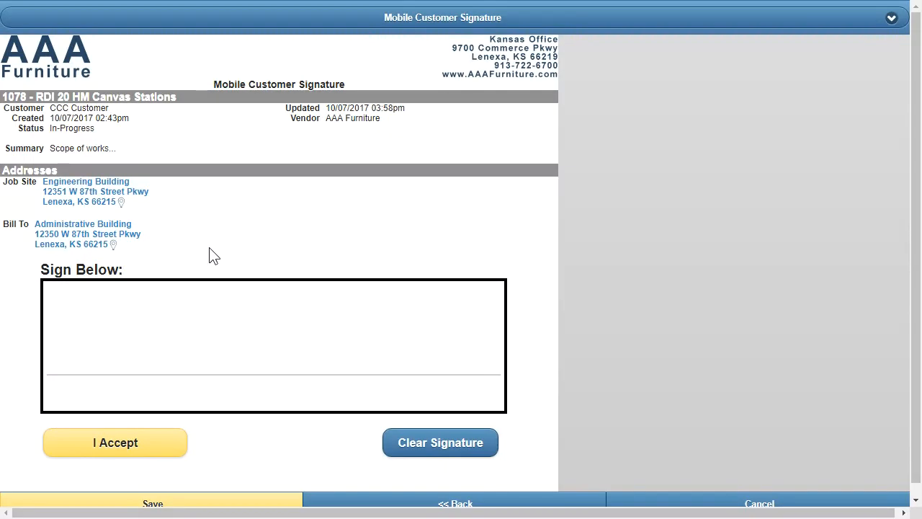
{"action": "mouse_move", "coordinate": [107, 298]}
{"action": "left_mouse_down"}
{"action": "mouse_move", "coordinate": [88, 329]}
{"action": "mouse_move", "coordinate": [117, 356]}
{"action": "mouse_move", "coordinate": [123, 319]}
{"action": "mouse_move", "coordinate": [179, 345]}
{"action": "mouse_move", "coordinate": [262, 311]}
{"action": "mouse_move", "coordinate": [475, 353]}
{"action": "left_mouse_up"}
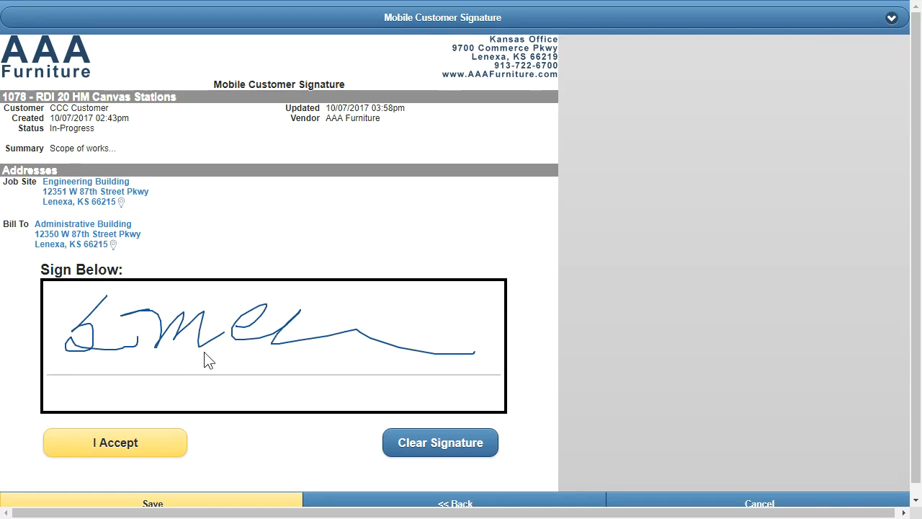
{"action": "left_click", "coordinate": [137, 454]}
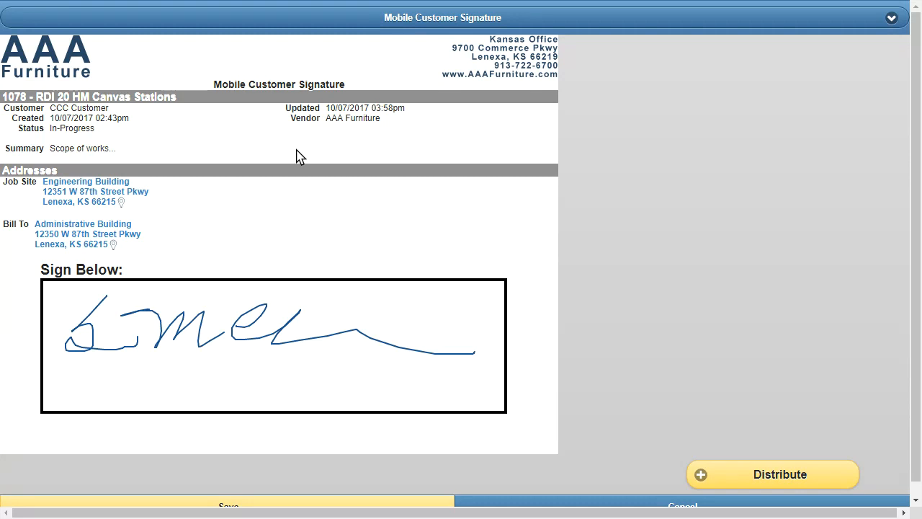
Distribute the signature to the first customer participant and the fourth company participant
{"action": "left_click", "coordinate": [755, 477]}
{"action": "left_click", "coordinate": [382, 173]}
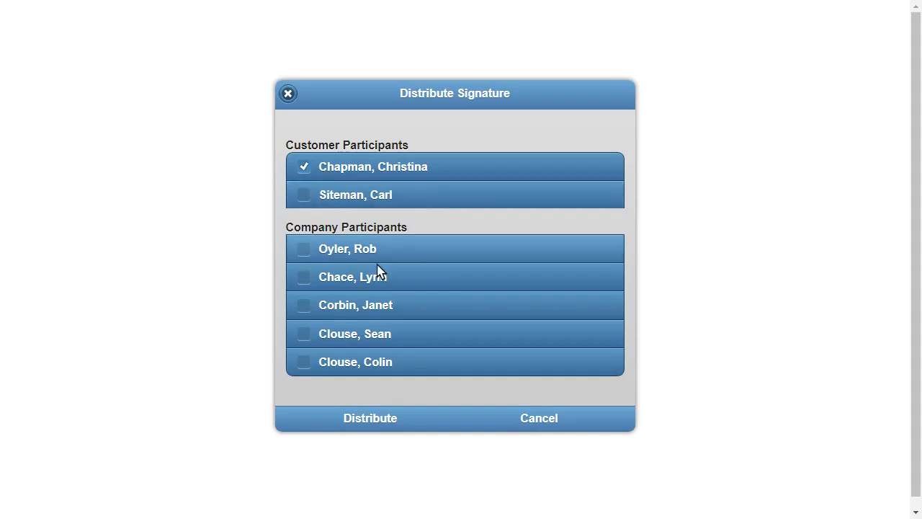
{"action": "left_click", "coordinate": [379, 335]}
{"action": "left_click", "coordinate": [362, 421]}
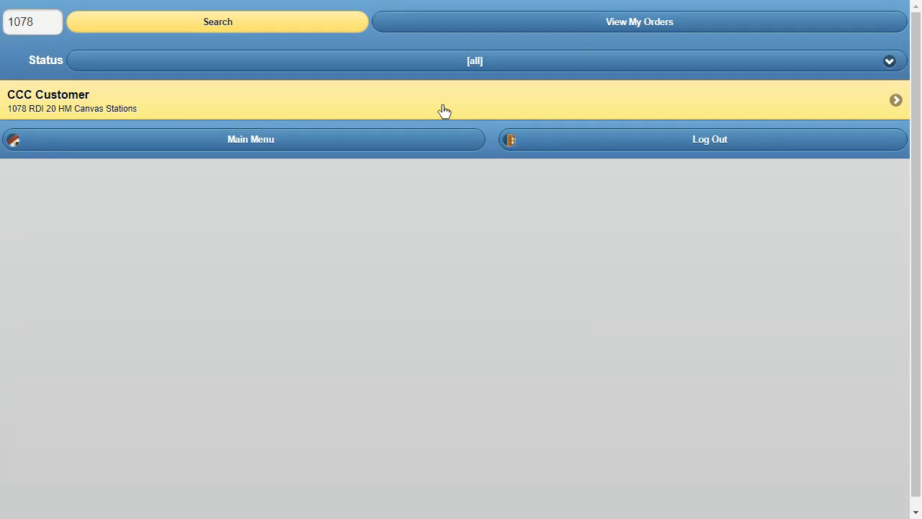
Punch out the order's whole crew with a 30-minute break at 1:00pm, and return to the order's menu
{"action": "left_click", "coordinate": [443, 111]}
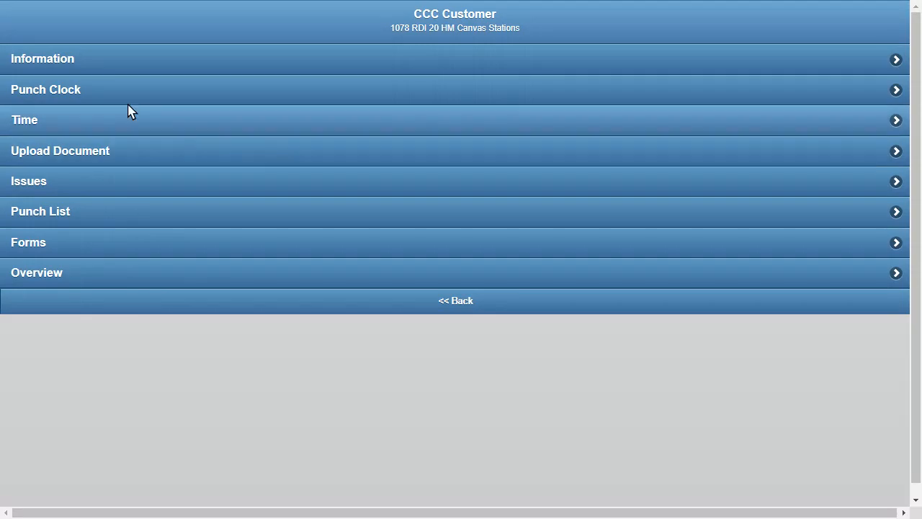
{"action": "left_click", "coordinate": [103, 91]}
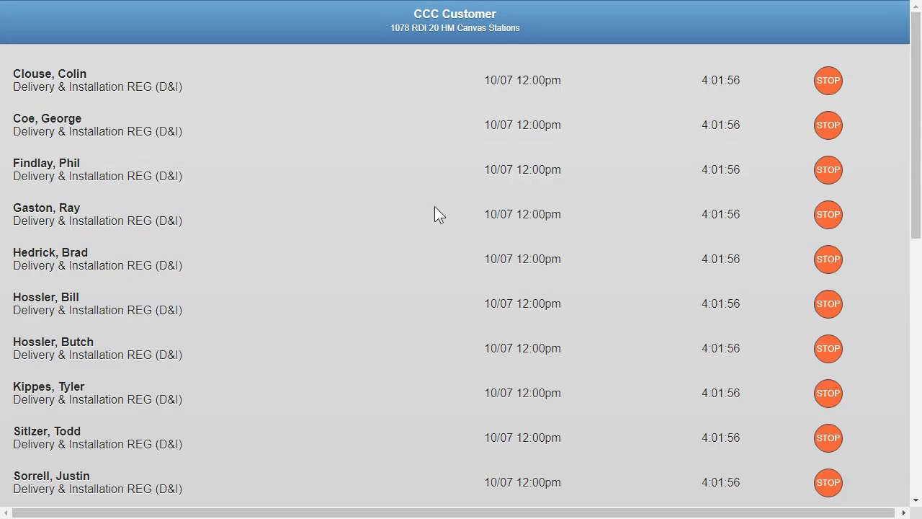
{"action": "left_click_drag", "start_coordinate": [914, 99], "coordinate": [846, 297]}
{"action": "left_click", "coordinate": [445, 167]}
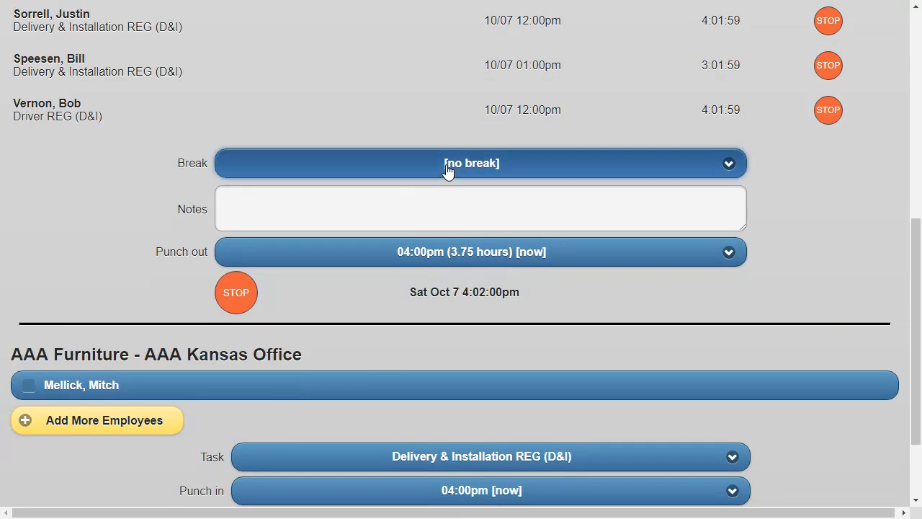
{"action": "left_click", "coordinate": [268, 281]}
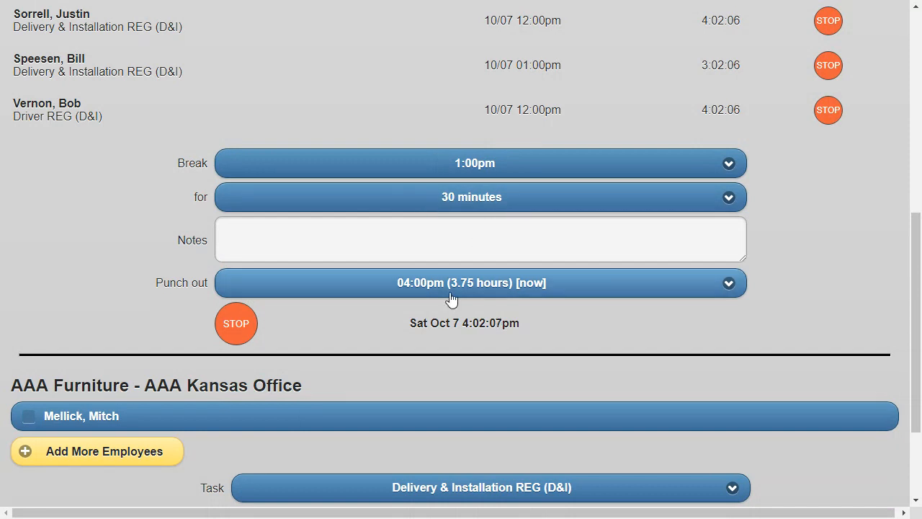
{"action": "left_click", "coordinate": [242, 332]}
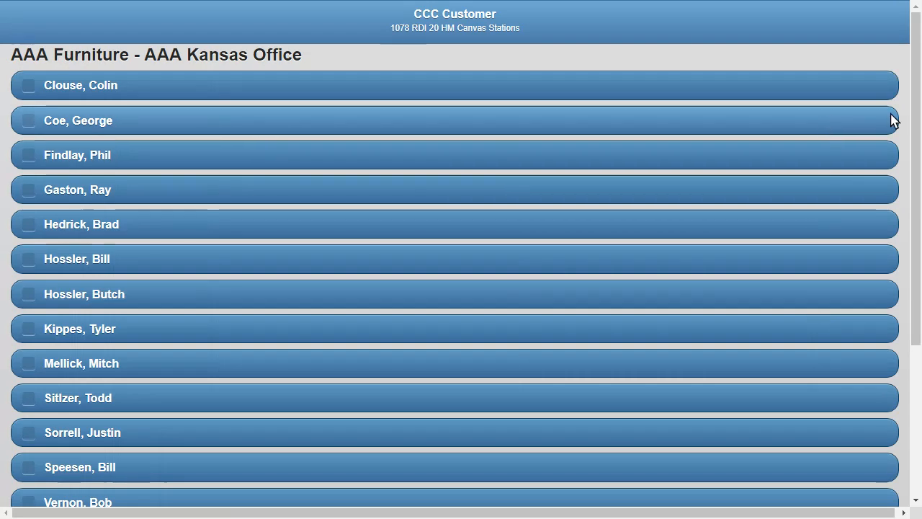
{"action": "left_click_drag", "start_coordinate": [917, 119], "coordinate": [916, 373]}
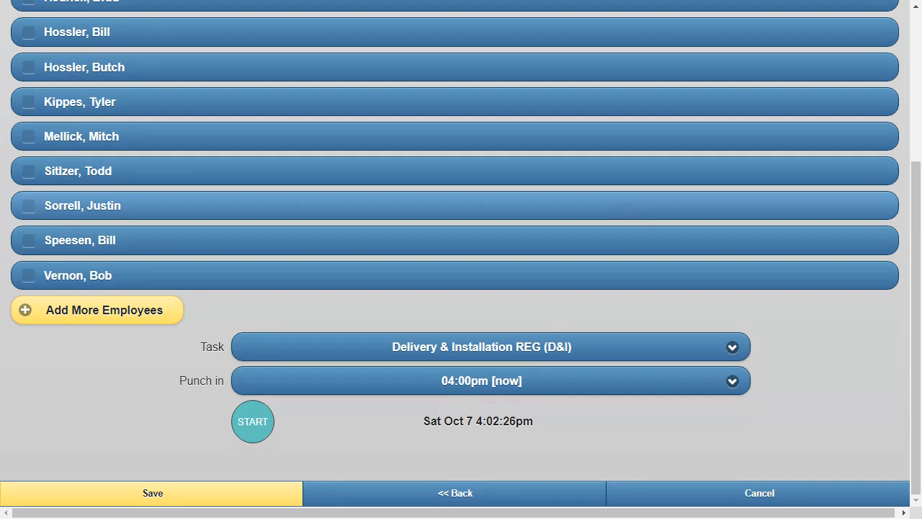
{"action": "left_click", "coordinate": [467, 493]}
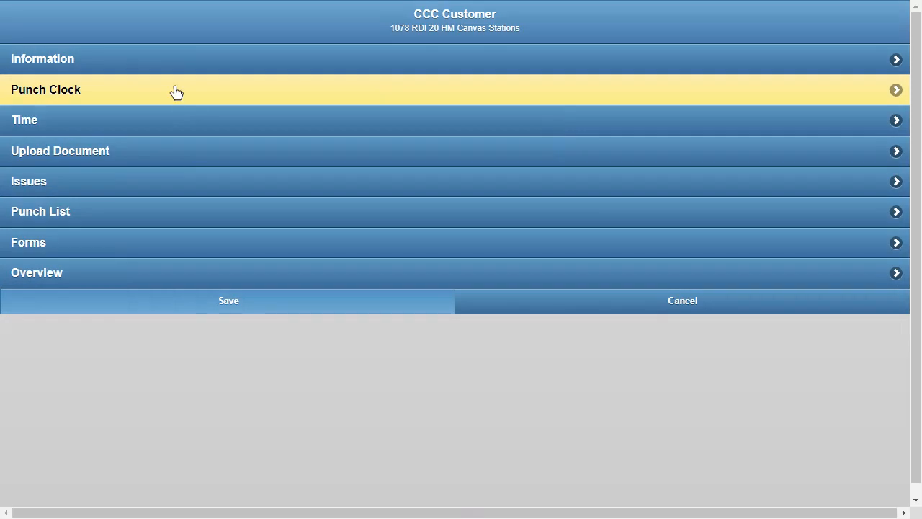
Change the order's status to Installation Complete in its information and save the order
{"action": "left_click", "coordinate": [182, 70]}
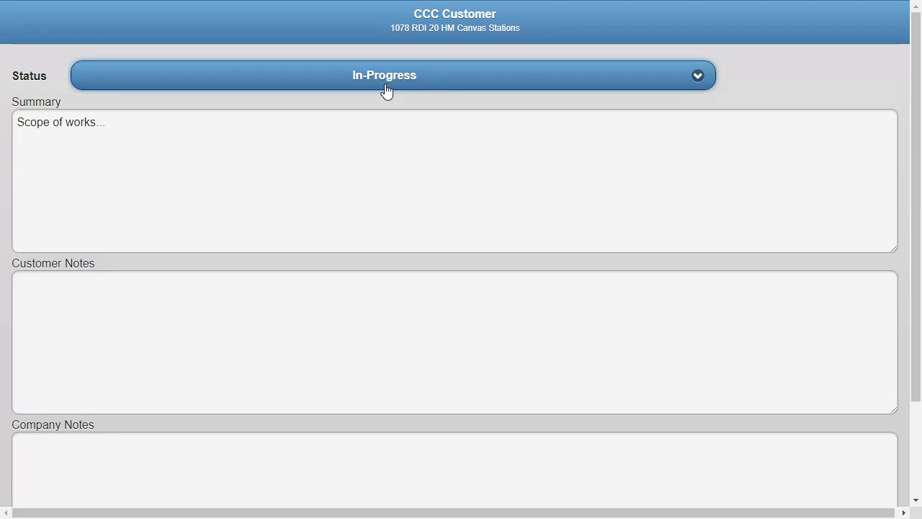
{"action": "left_click", "coordinate": [205, 118]}
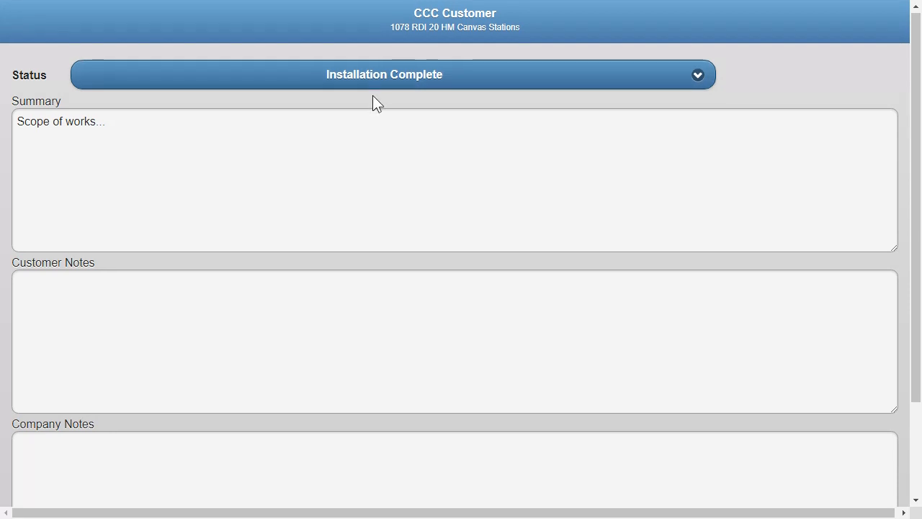
{"action": "scroll", "coordinate": [373, 96], "scroll_direction": "down", "scroll_amount": 2}
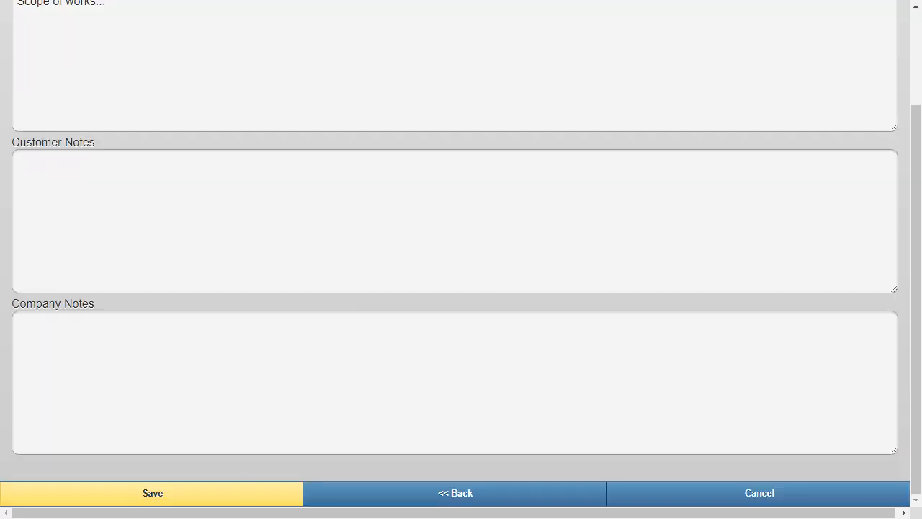
{"action": "left_click", "coordinate": [217, 500]}
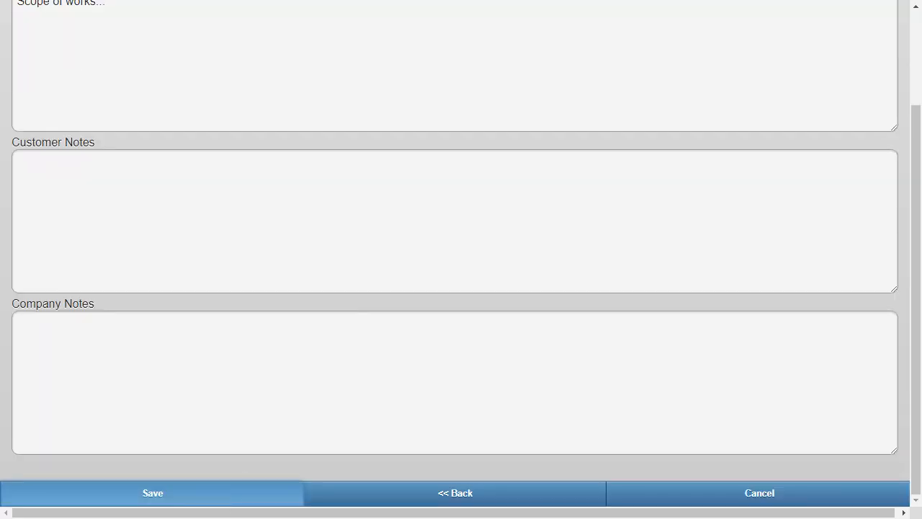